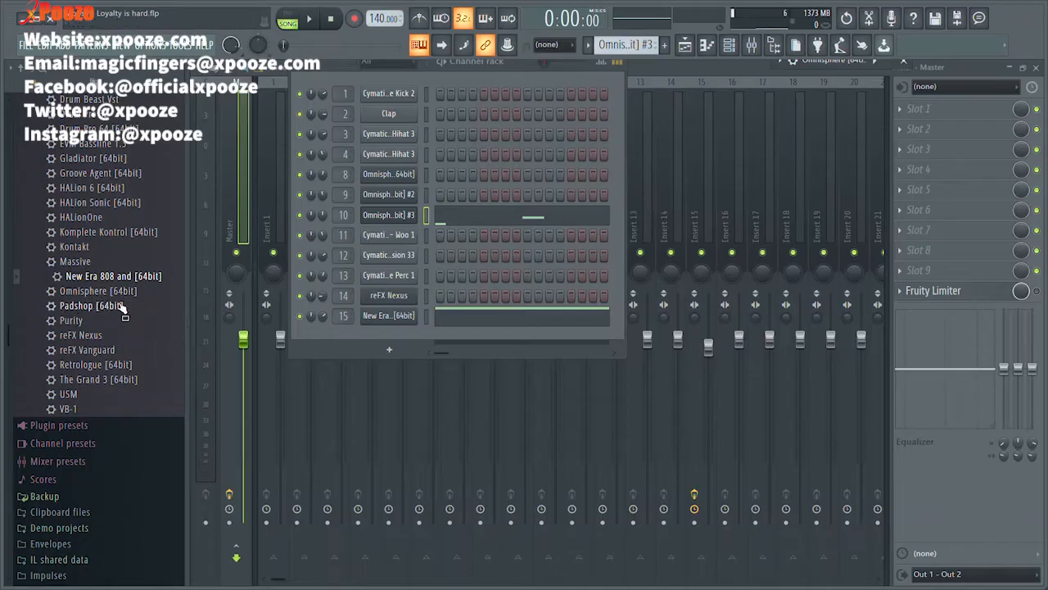
Open the 808 Bass Kicks folder inside New Tons in the sample browser.
{"action": "scroll", "coordinate": [115, 310], "scroll_direction": "up", "scroll_amount": 4}
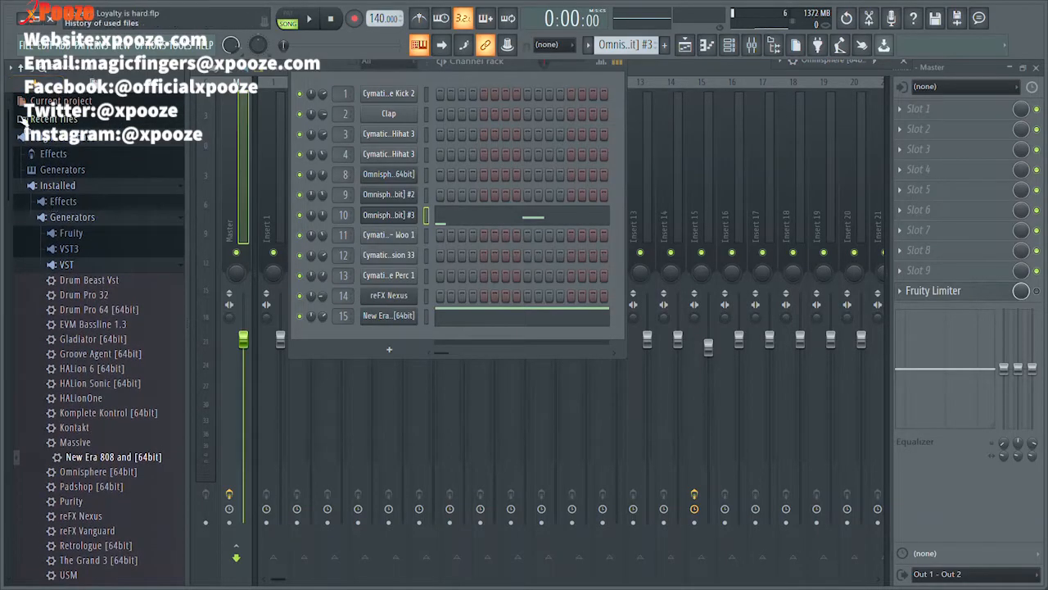
{"action": "scroll", "coordinate": [45, 205], "scroll_direction": "down", "scroll_amount": 8}
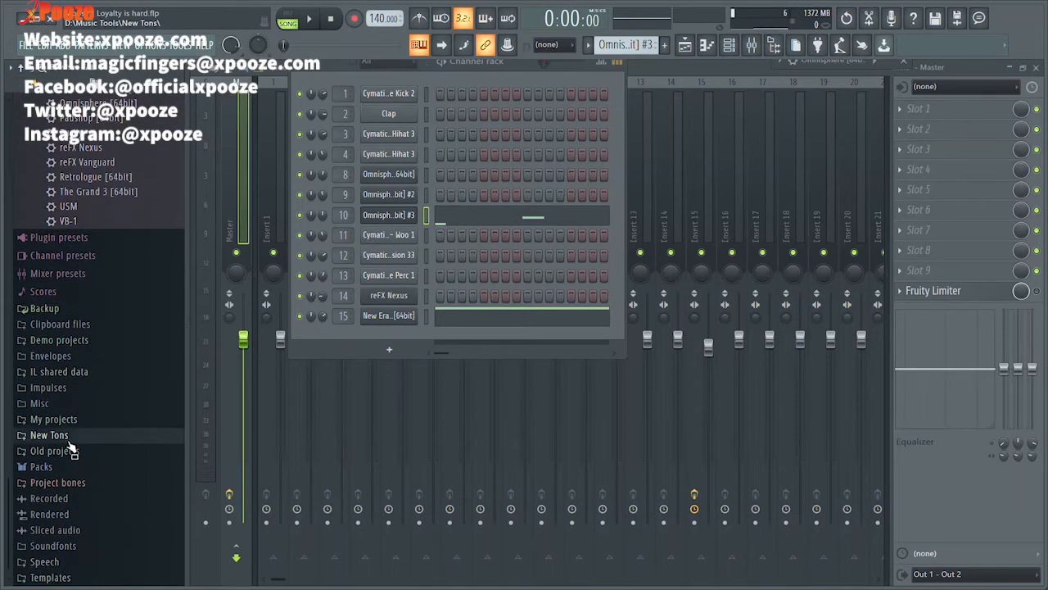
{"action": "left_click", "coordinate": [70, 442]}
{"action": "scroll", "coordinate": [109, 425], "scroll_direction": "down", "scroll_amount": 3}
{"action": "scroll", "coordinate": [104, 408], "scroll_direction": "up", "scroll_amount": 1}
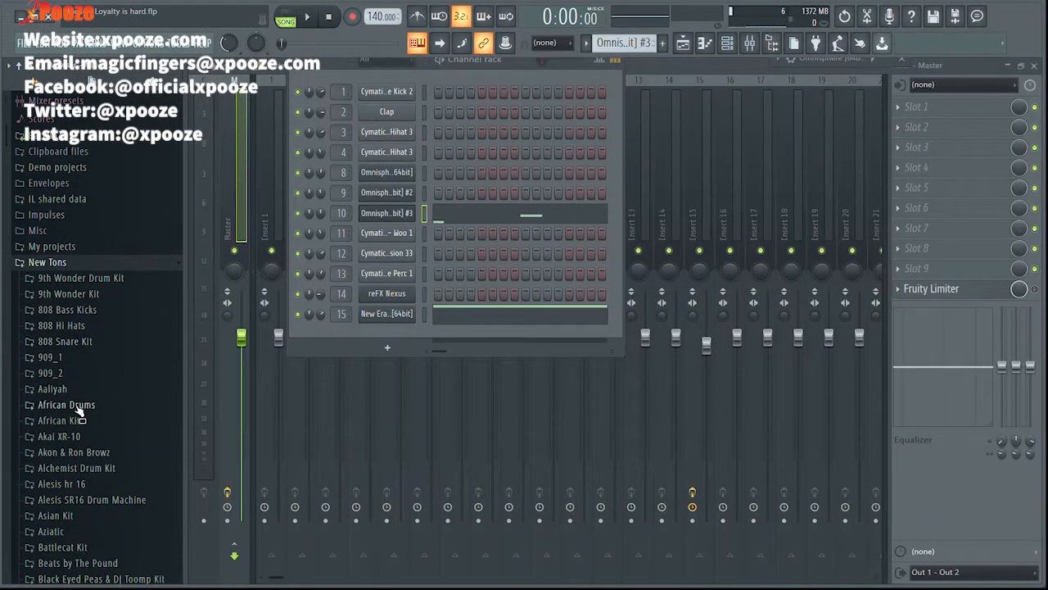
{"action": "left_click", "coordinate": [77, 314]}
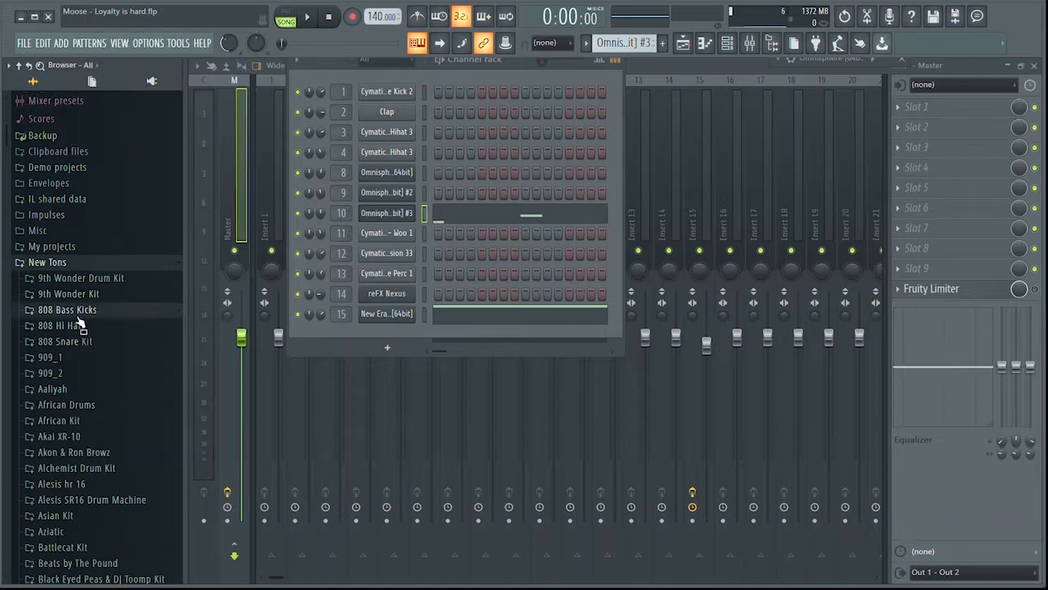
Audition several samples in the 808 Bass Kicks folder, including 808BD_T1D9_Orig and 808BD_T1D5_X.
{"action": "left_click", "coordinate": [77, 363]}
{"action": "left_click", "coordinate": [78, 306]}
{"action": "left_click", "coordinate": [79, 365]}
{"action": "left_click", "coordinate": [82, 425]}
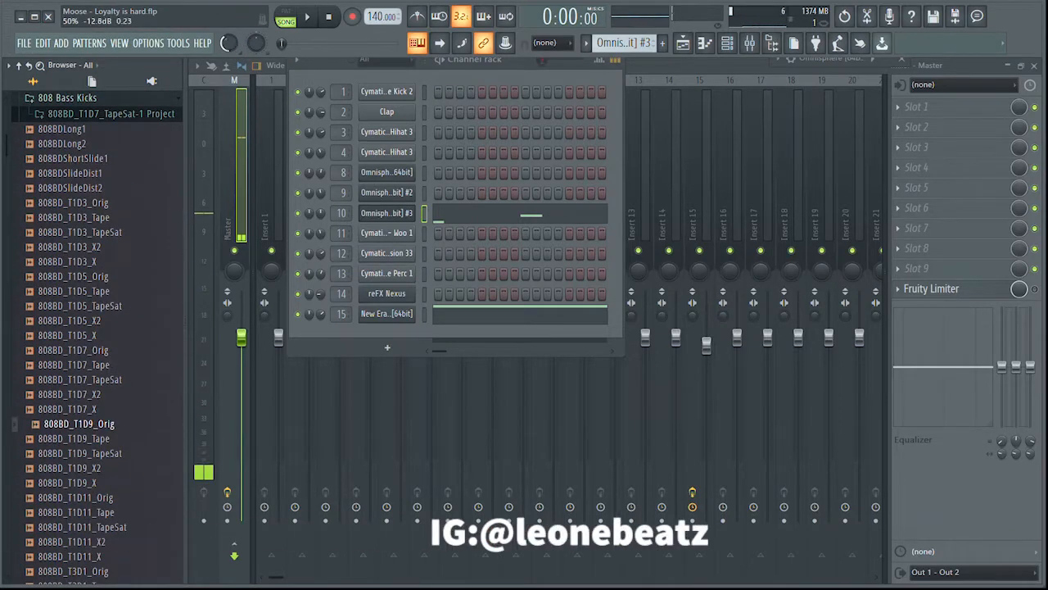
{"action": "left_click", "coordinate": [110, 160]}
{"action": "left_click", "coordinate": [91, 204]}
{"action": "left_click", "coordinate": [92, 234]}
{"action": "left_click", "coordinate": [78, 321]}
{"action": "left_click", "coordinate": [74, 335]}
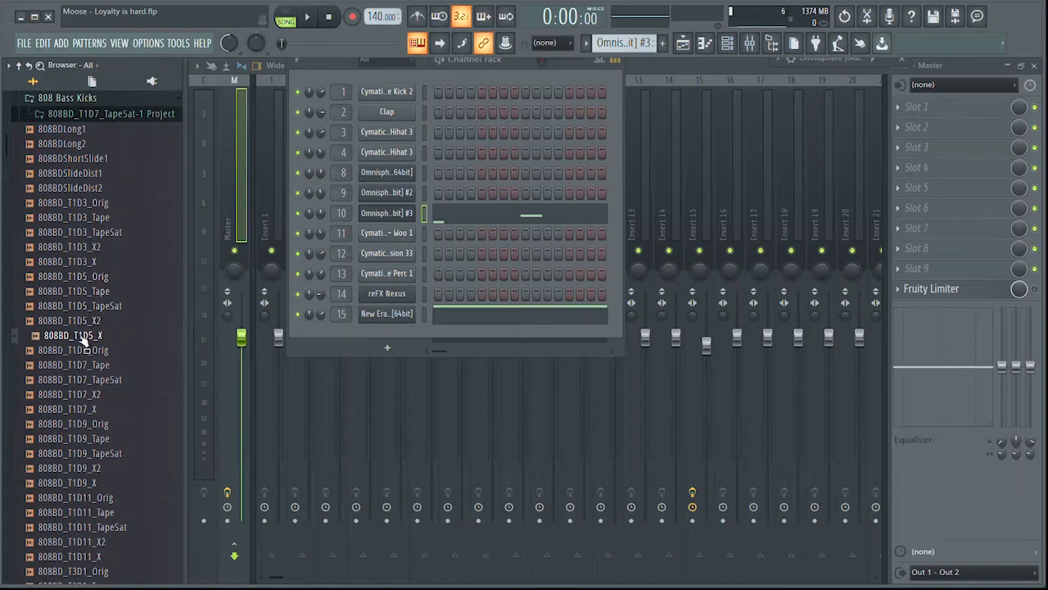
{"action": "left_click", "coordinate": [89, 263]}
{"action": "left_click", "coordinate": [100, 322]}
Add the 808BD_T1D5_TapeSat sample as a new channel below New Era 808 in the channel rack.
{"action": "left_click", "coordinate": [86, 310]}
{"action": "left_click", "coordinate": [84, 310]}
{"action": "left_click_drag", "start_coordinate": [86, 311], "coordinate": [386, 335]}
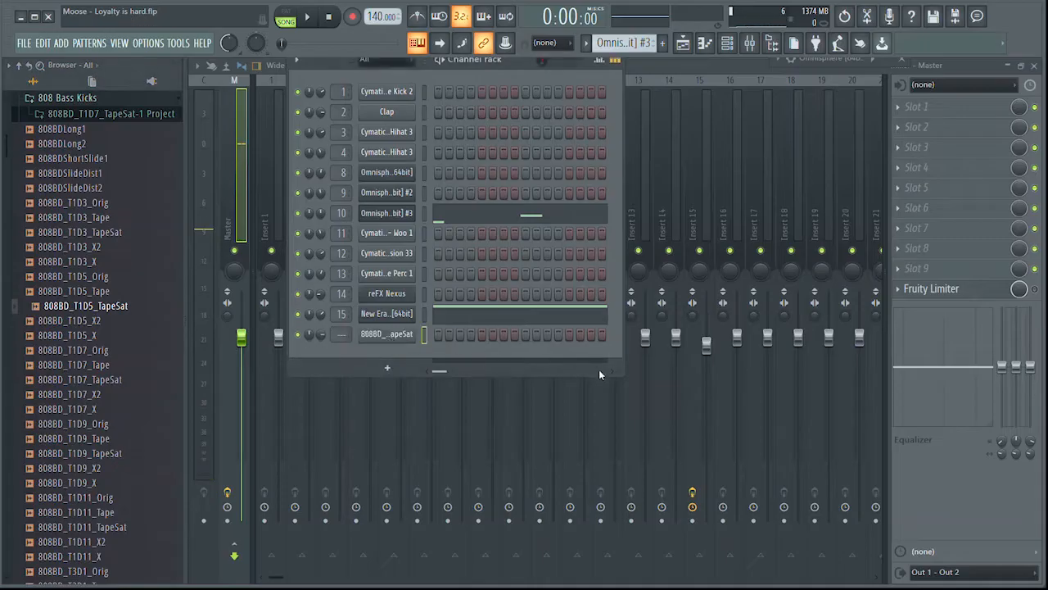
Open the 808BD_T1D5_TapeSat channel's sampler settings, play the sample at different pitches and bring its waveform and effects into clear view.
{"action": "left_click", "coordinate": [387, 335]}
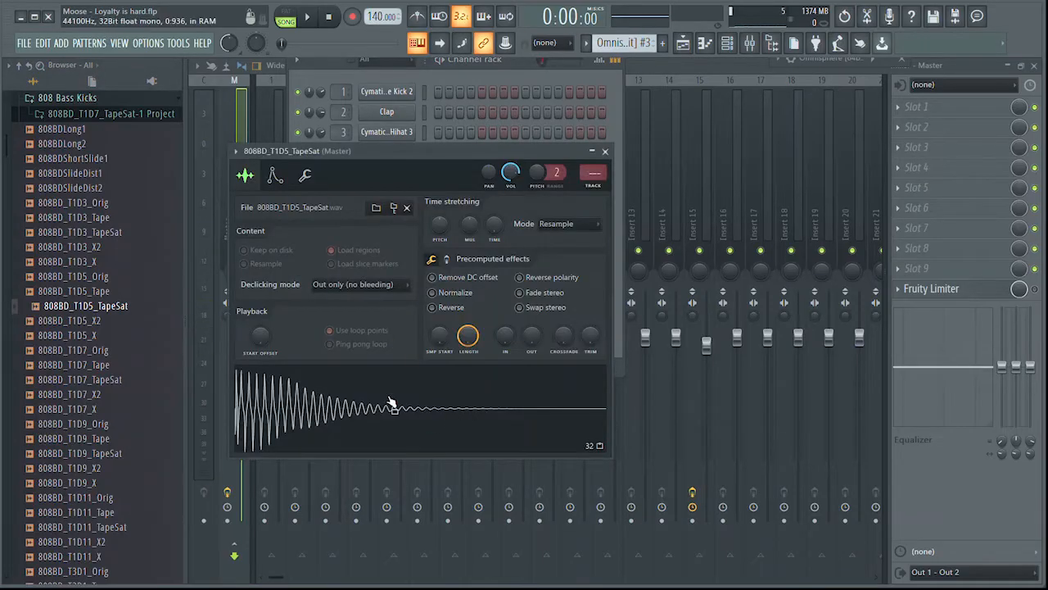
{"action": "left_click", "coordinate": [328, 419]}
{"action": "left_click", "coordinate": [330, 414]}
{"action": "left_click", "coordinate": [362, 410]}
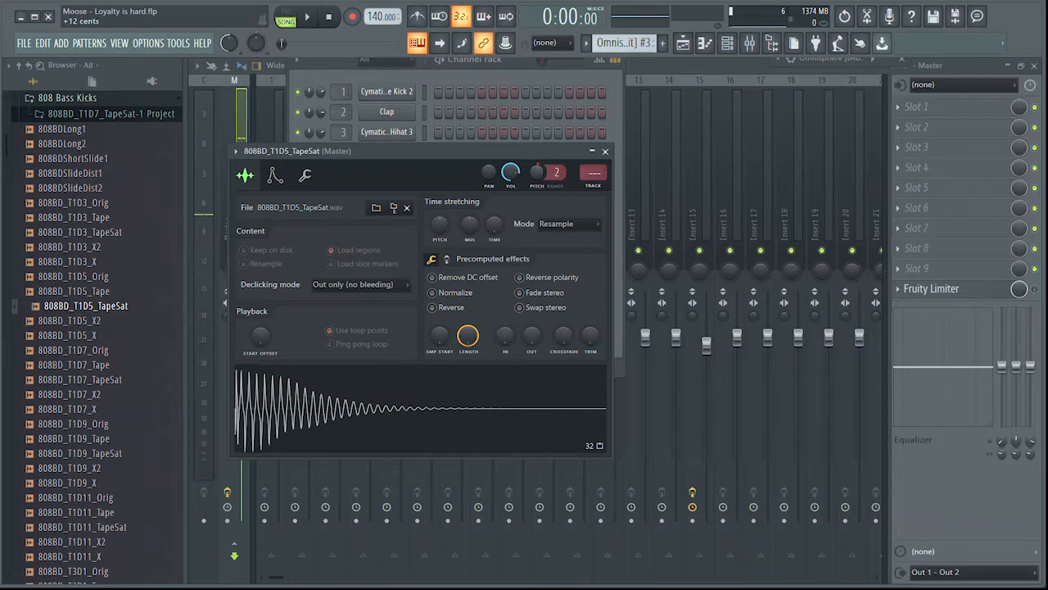
{"action": "left_click_drag", "start_coordinate": [536, 155], "coordinate": [842, 308]}
{"action": "left_click", "coordinate": [391, 335]}
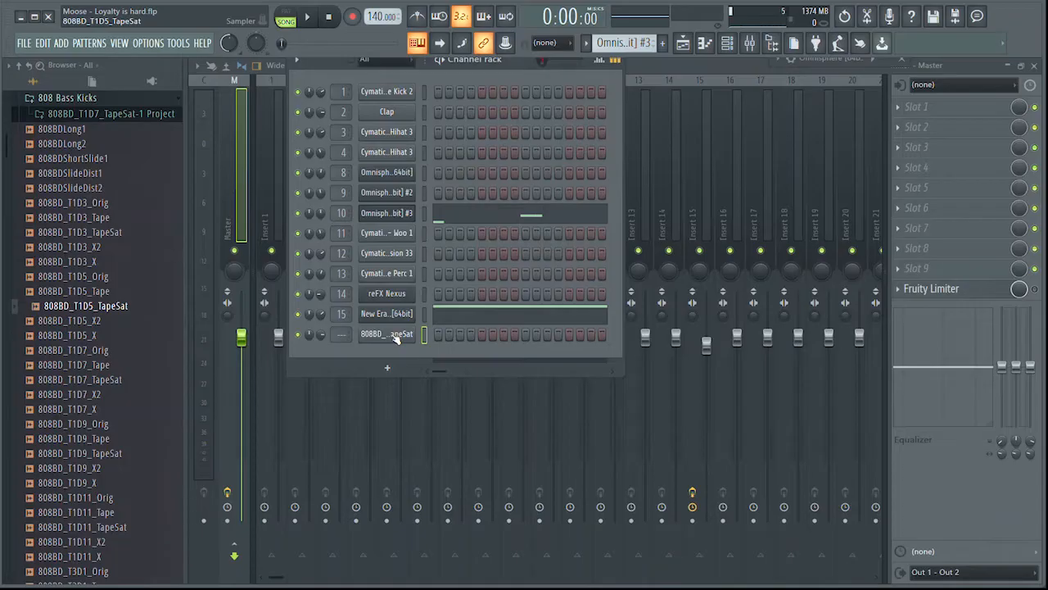
{"action": "left_click", "coordinate": [395, 337]}
{"action": "left_click_drag", "start_coordinate": [644, 291], "coordinate": [486, 105]}
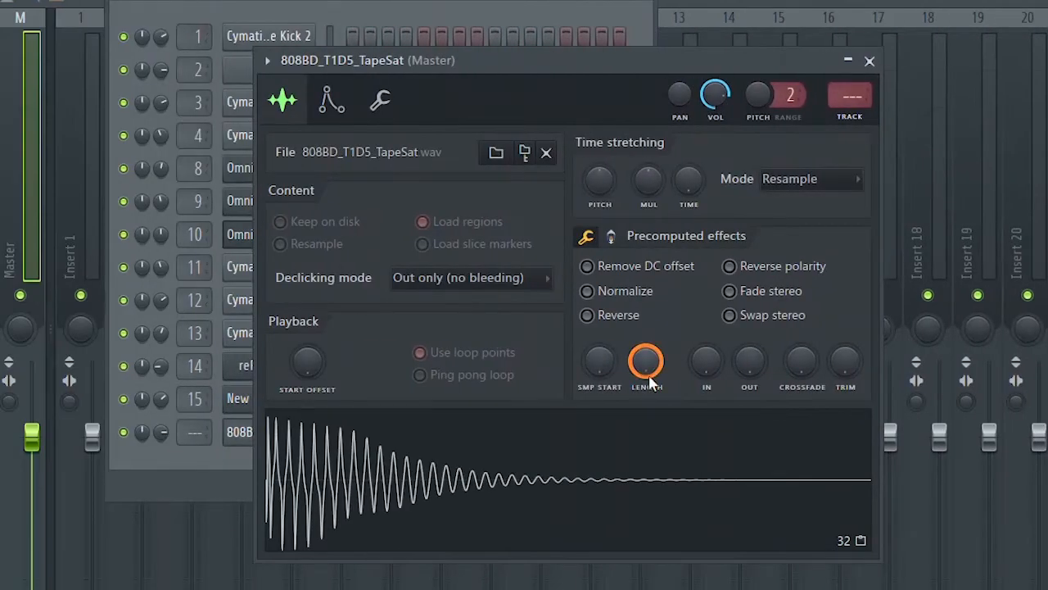
Try a fade-in on the 808BD_T1D5_TapeSat sample, audition it and reset the fade-in to zero.
{"action": "left_click_drag", "start_coordinate": [707, 361], "coordinate": [707, 410]}
{"action": "left_click", "coordinate": [656, 477]}
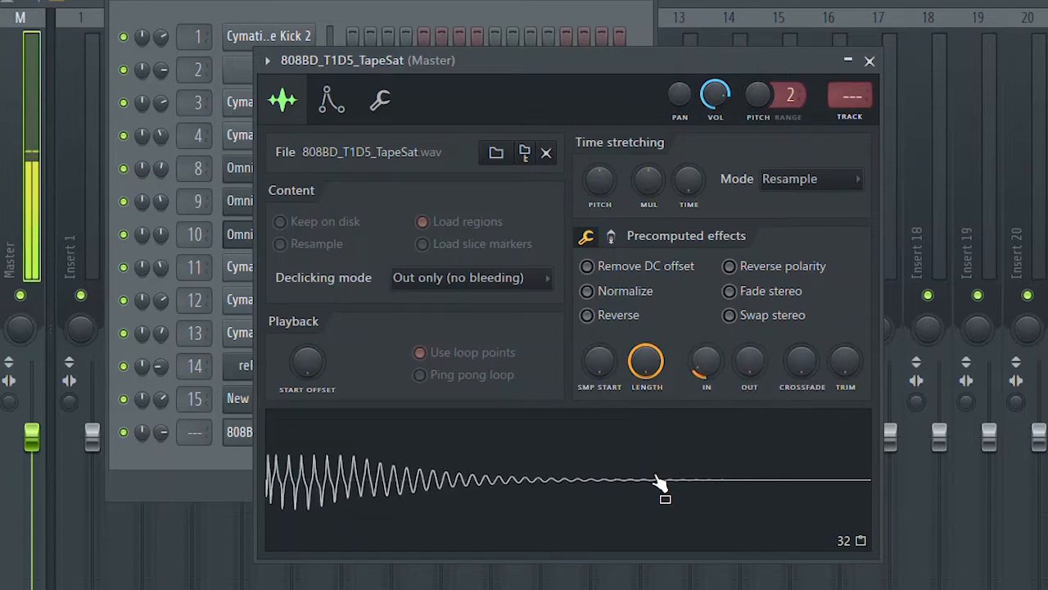
{"action": "left_click_drag", "start_coordinate": [718, 370], "coordinate": [718, 403]}
{"action": "left_click", "coordinate": [674, 468]}
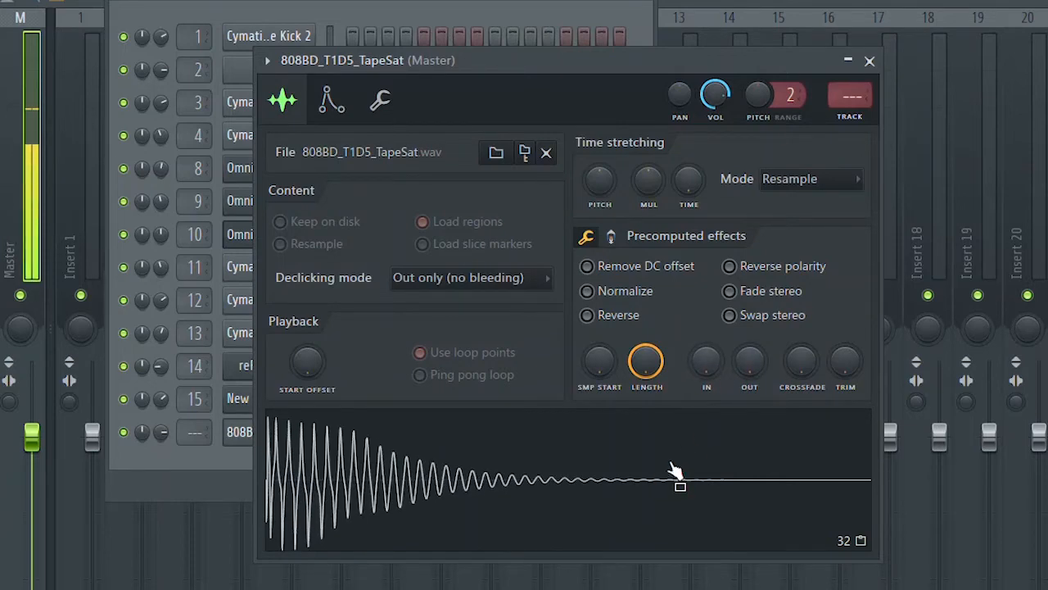
Try fade-out amounts on the 808BD_T1D5_TapeSat sample, audition them, reset the fade-out to zero and close the sampler settings.
{"action": "left_click_drag", "start_coordinate": [754, 362], "coordinate": [754, 418]}
{"action": "left_click", "coordinate": [620, 538]}
{"action": "left_click_drag", "start_coordinate": [752, 361], "coordinate": [751, 418]}
{"action": "left_click", "coordinate": [680, 479]}
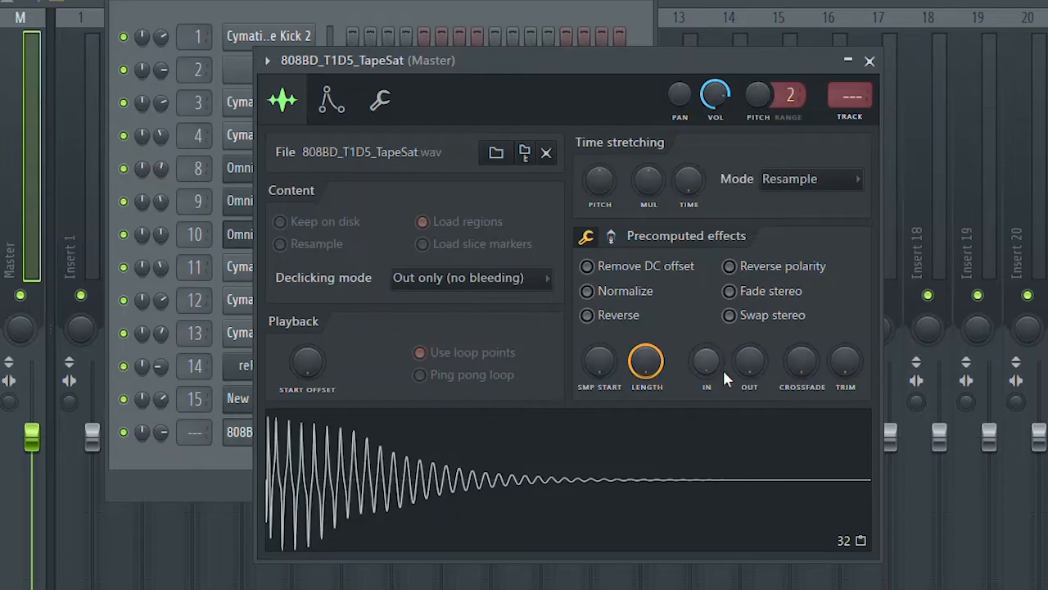
{"action": "left_click", "coordinate": [603, 482]}
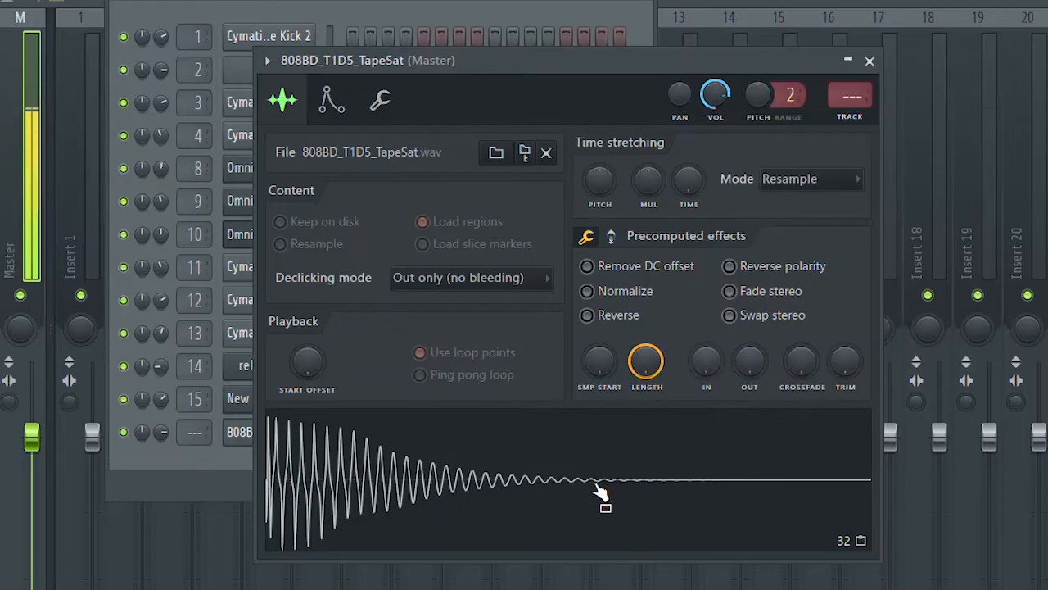
{"action": "left_click_drag", "start_coordinate": [750, 360], "coordinate": [749, 282]}
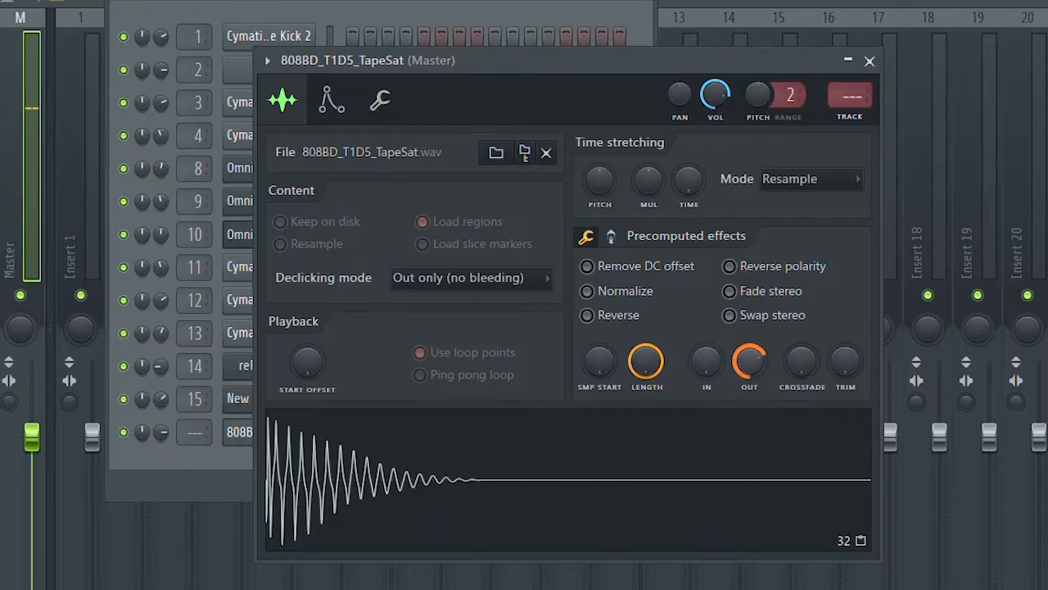
{"action": "left_click", "coordinate": [501, 464]}
{"action": "left_click_drag", "start_coordinate": [762, 371], "coordinate": [763, 451]}
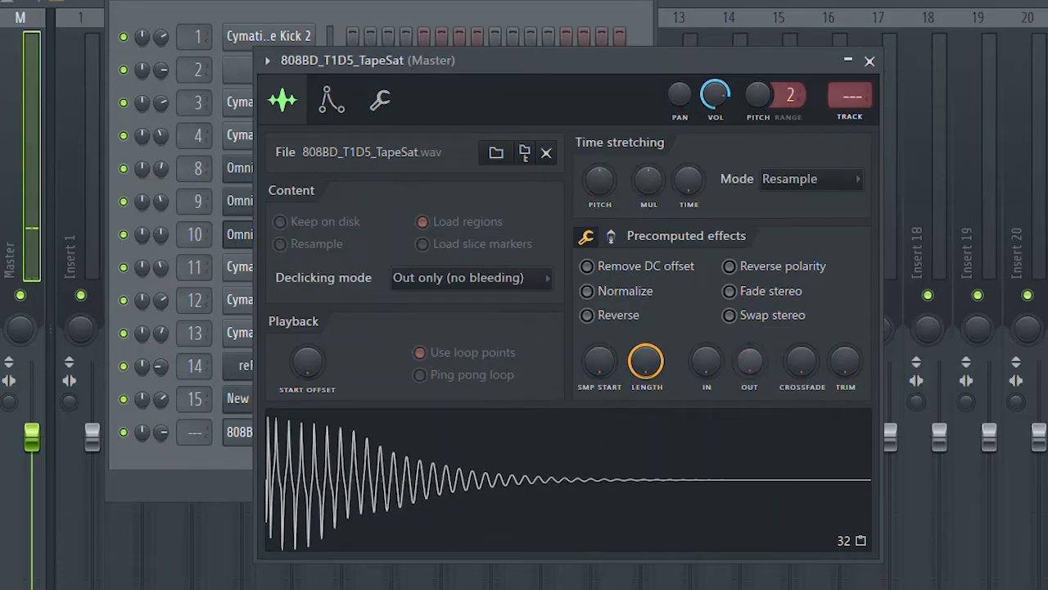
{"action": "left_click", "coordinate": [870, 60]}
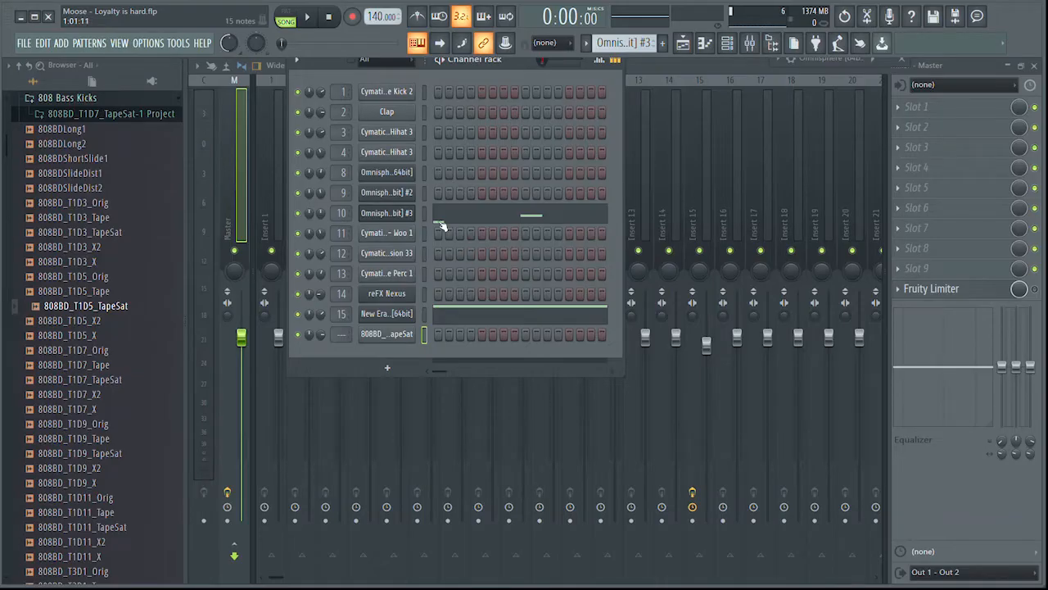
Open the New Era 808 & Bass module and audition 808 Style Kicks - Preset 24 with notes across its keyboard.
{"action": "left_click", "coordinate": [385, 326]}
{"action": "left_click", "coordinate": [468, 305]}
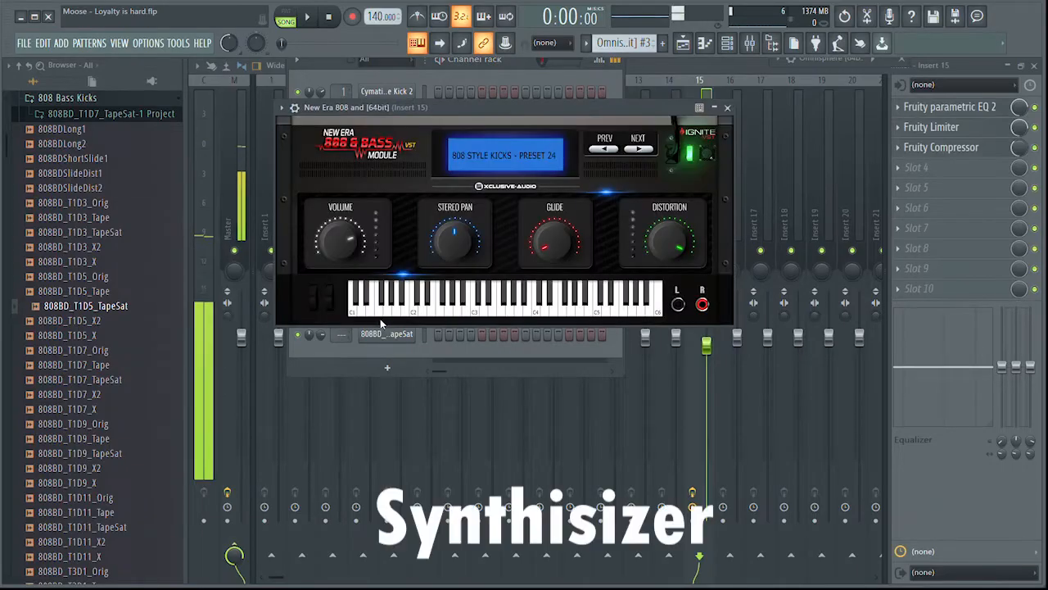
{"action": "left_click", "coordinate": [423, 299]}
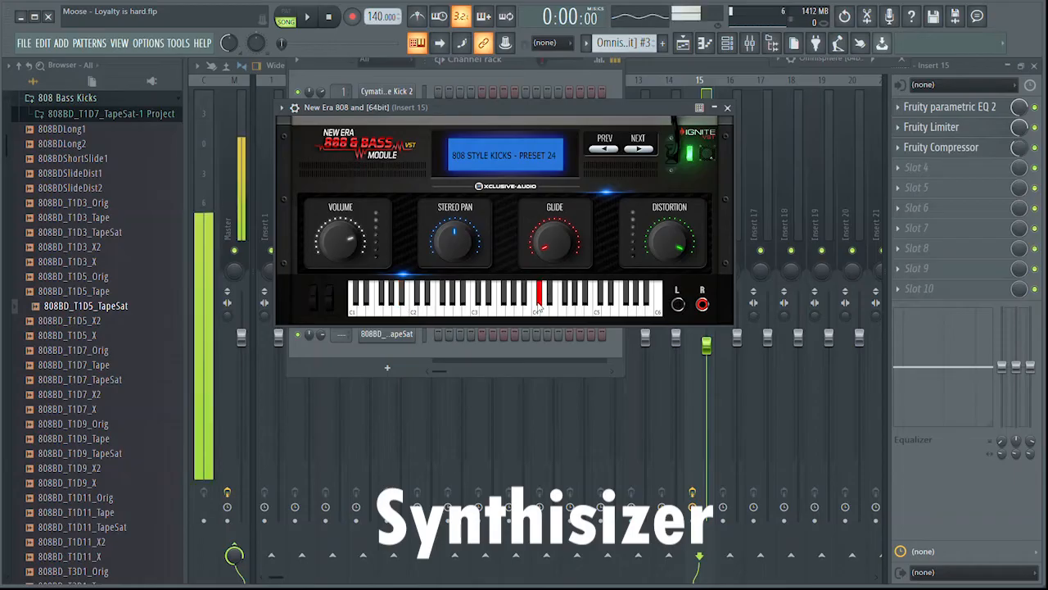
{"action": "left_click", "coordinate": [516, 295]}
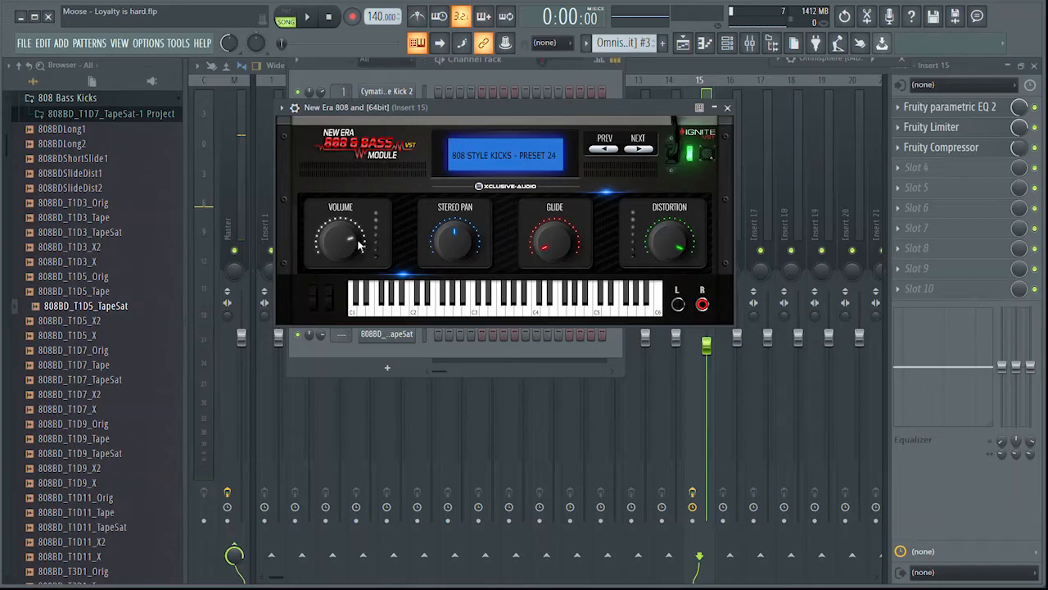
{"action": "left_click", "coordinate": [444, 296]}
{"action": "left_click", "coordinate": [500, 305]}
{"action": "left_click", "coordinate": [561, 305]}
{"action": "left_click", "coordinate": [615, 305]}
{"action": "left_click", "coordinate": [582, 305]}
{"action": "left_click", "coordinate": [459, 305]}
{"action": "left_click", "coordinate": [415, 305]}
{"action": "left_click", "coordinate": [600, 305]}
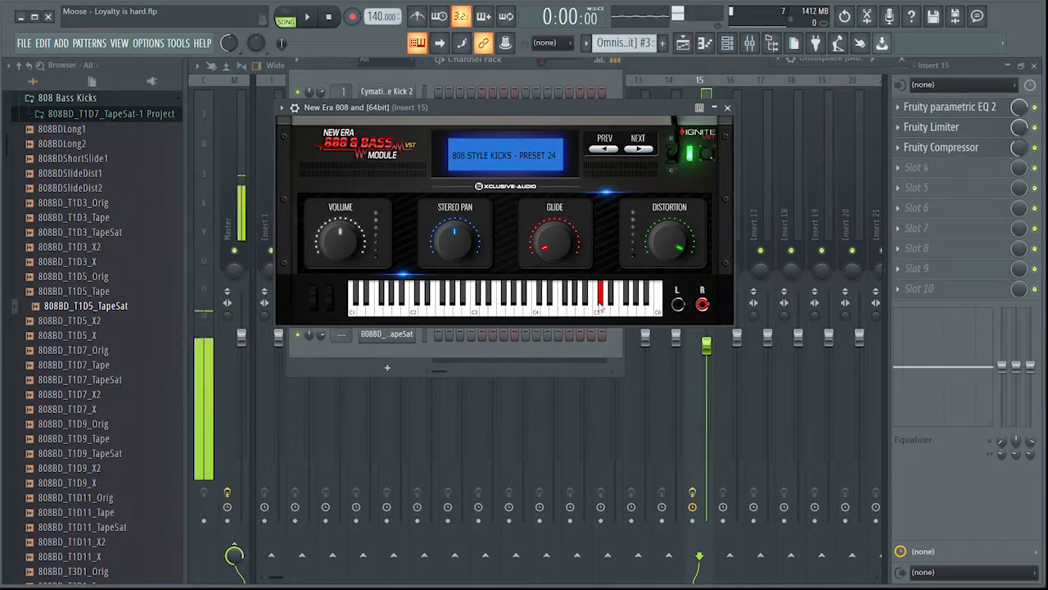
{"action": "left_click", "coordinate": [528, 305]}
{"action": "left_click", "coordinate": [493, 305]}
{"action": "left_click", "coordinate": [483, 305]}
{"action": "left_click", "coordinate": [536, 305]}
{"action": "left_click", "coordinate": [588, 307]}
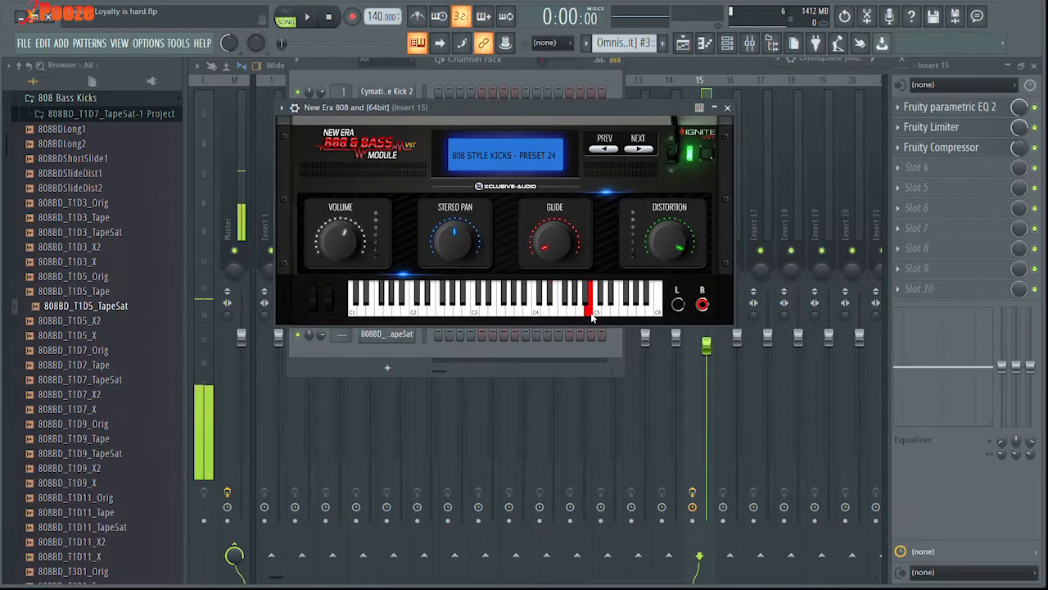
{"action": "left_click", "coordinate": [632, 304]}
{"action": "left_click", "coordinate": [546, 305]}
{"action": "left_click", "coordinate": [447, 304]}
{"action": "left_click", "coordinate": [361, 306]}
{"action": "left_click", "coordinate": [440, 306]}
{"action": "left_click", "coordinate": [466, 306]}
{"action": "left_click", "coordinate": [475, 306]}
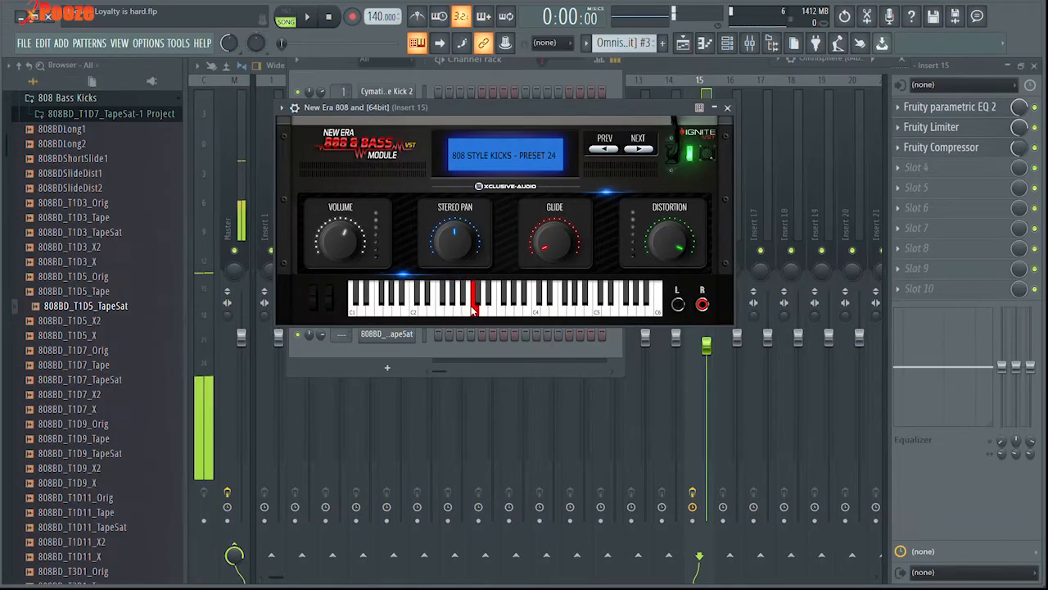
{"action": "left_click", "coordinate": [728, 108]}
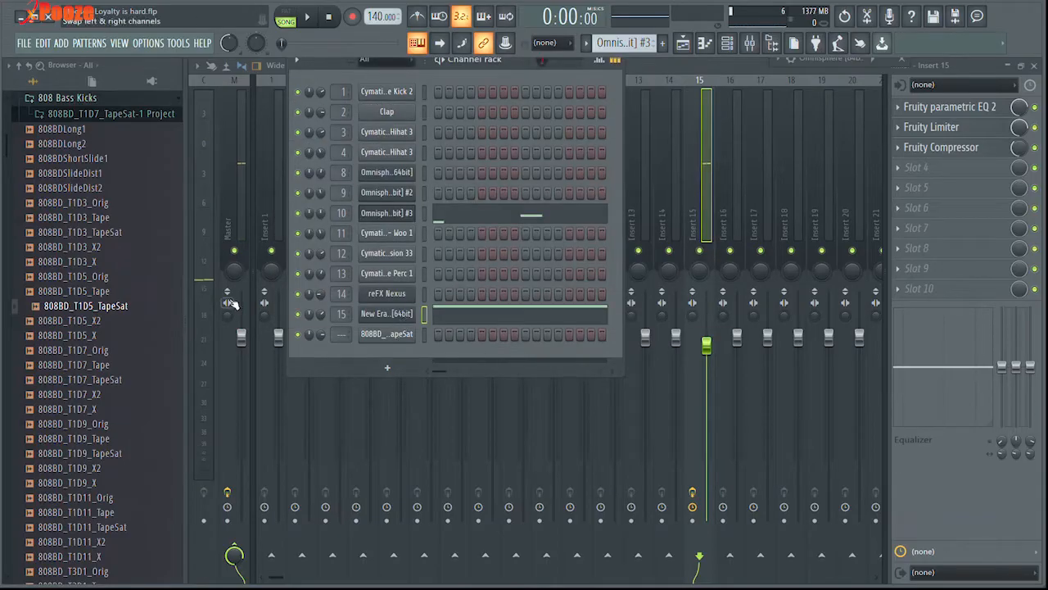
Open the New Era 808 channel's notes in the piano roll, show the full bassline and play the song alongside the channel rack.
{"action": "left_click", "coordinate": [432, 316]}
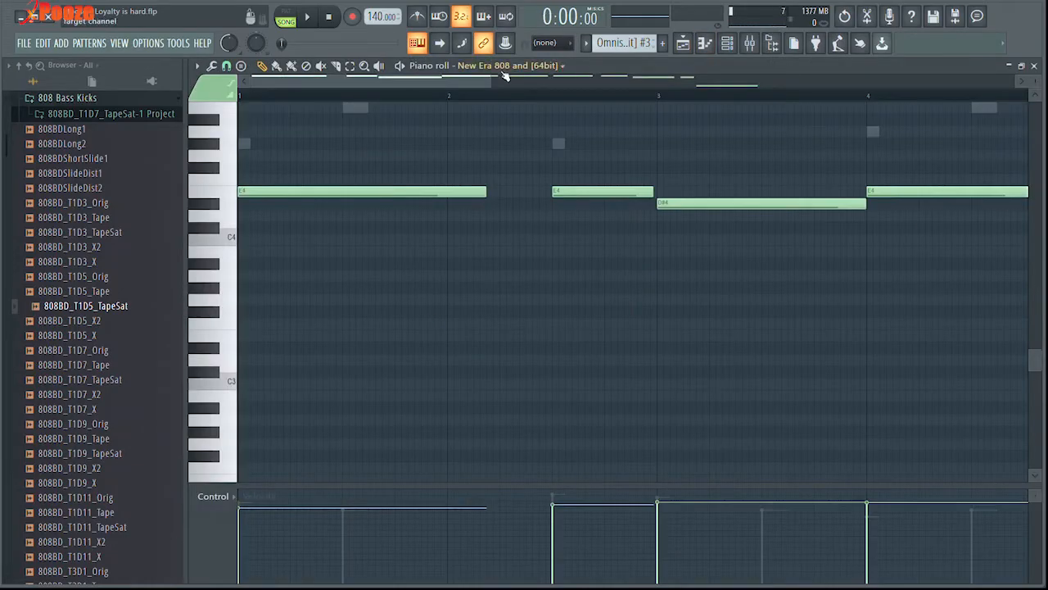
{"action": "left_click_drag", "start_coordinate": [497, 84], "coordinate": [780, 83]}
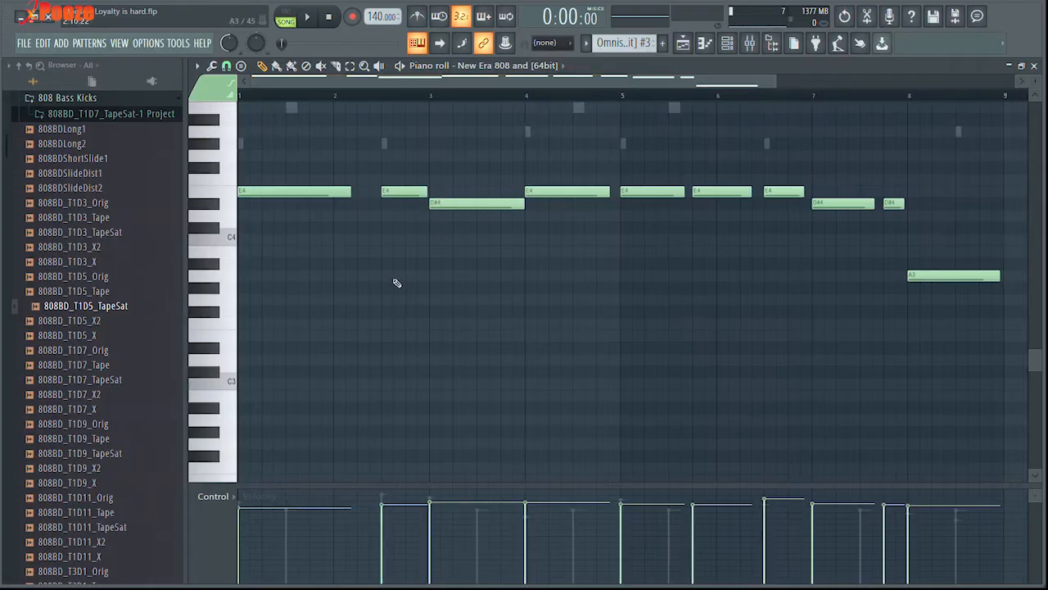
{"action": "left_click", "coordinate": [310, 18]}
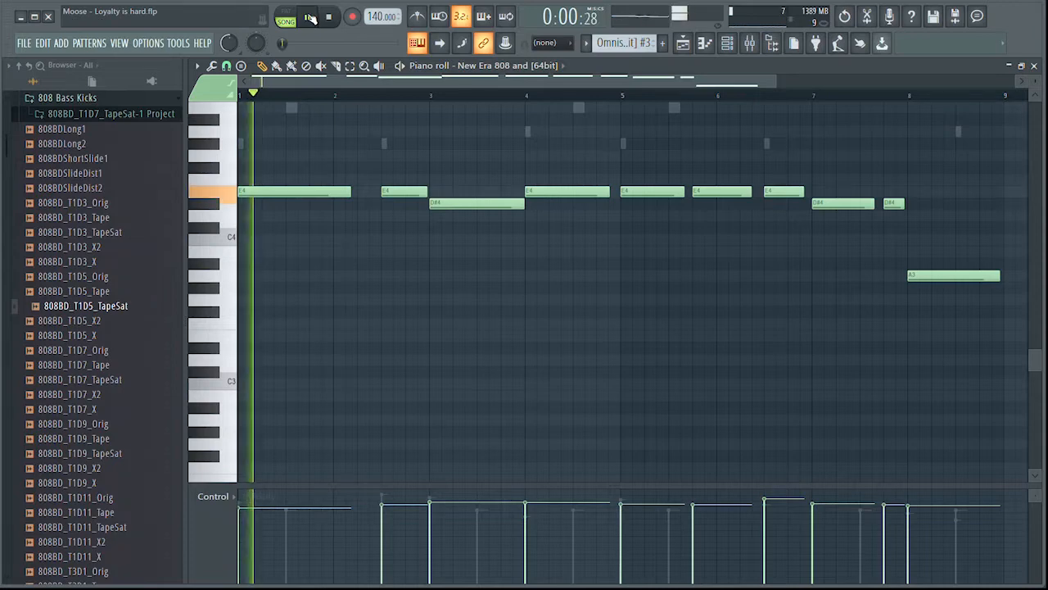
{"action": "left_click", "coordinate": [705, 45]}
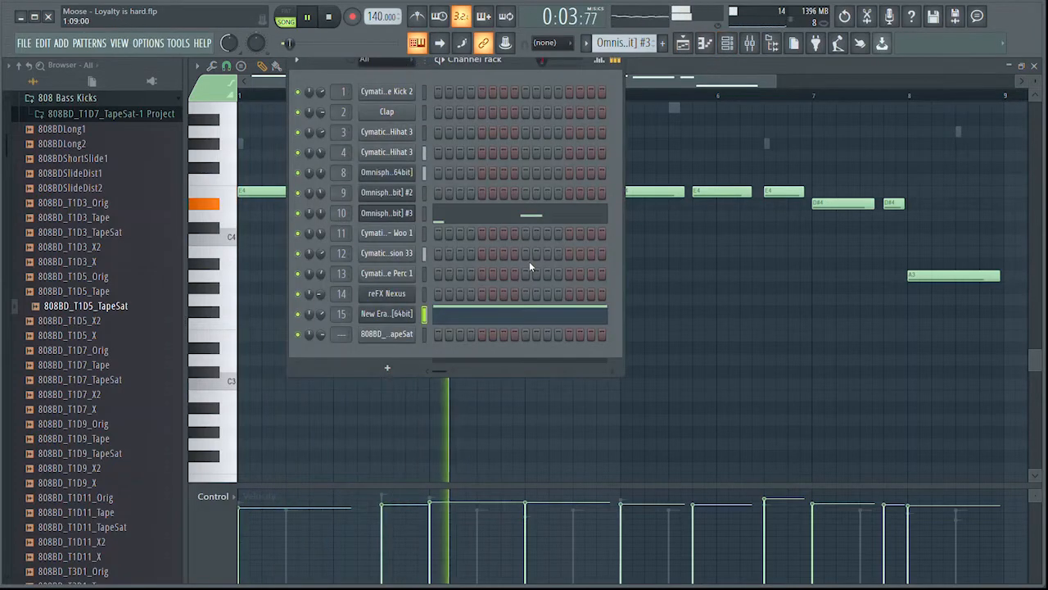
{"action": "mouse_move", "coordinate": [231, 47]}
{"action": "left_mouse_down"}
{"action": "mouse_move", "coordinate": [231, 55]}
{"action": "mouse_move", "coordinate": [231, 42]}
{"action": "left_mouse_up"}
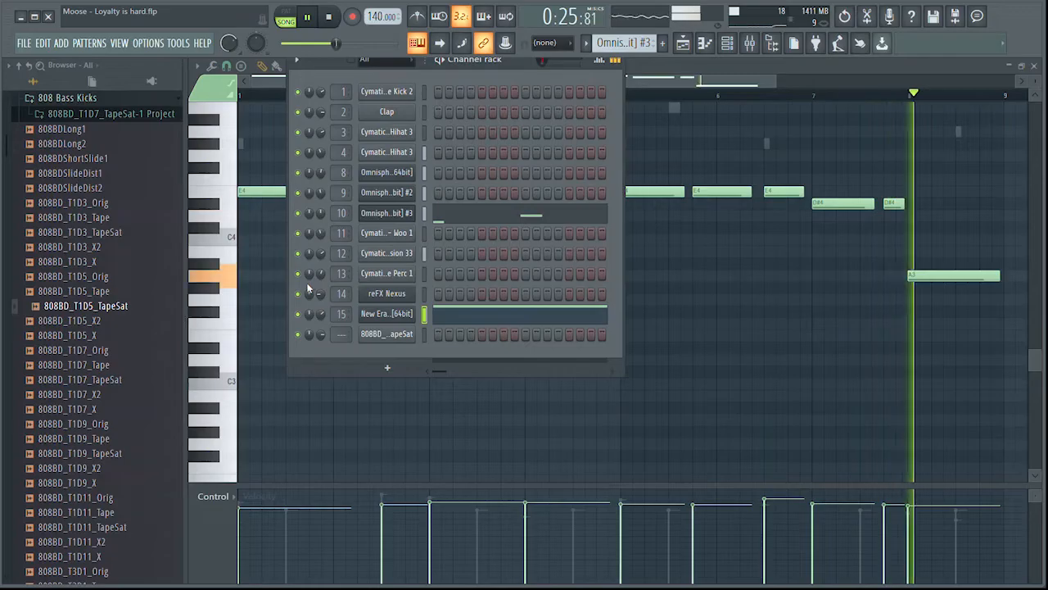
{"action": "key", "text": "space"}
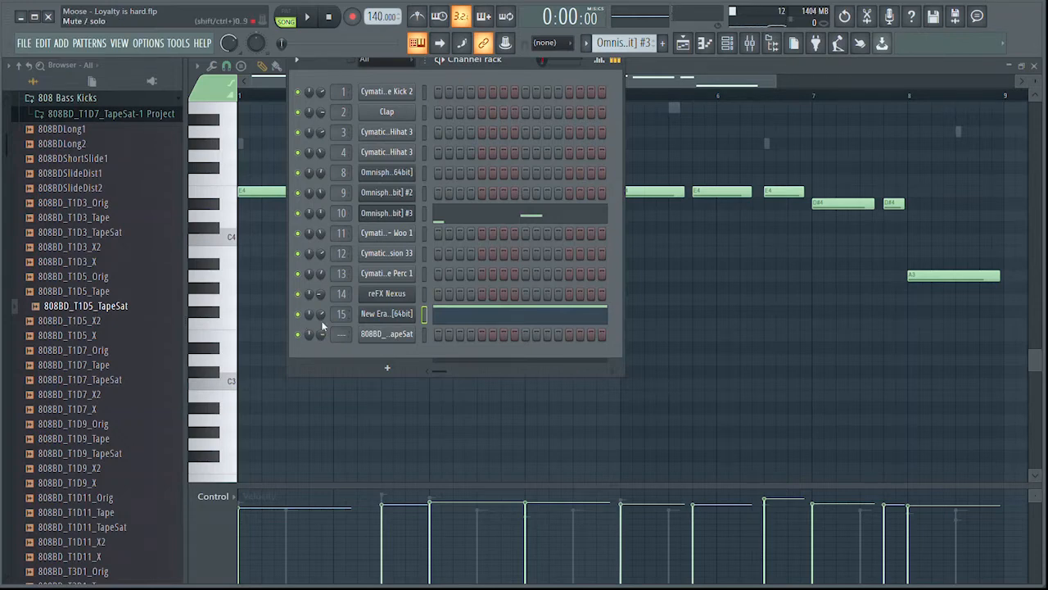
Play the soloed New Era 808 channel, check its mixer track and open the Cymatics - Grime Kick 2 channel settings.
{"action": "key", "text": "space"}
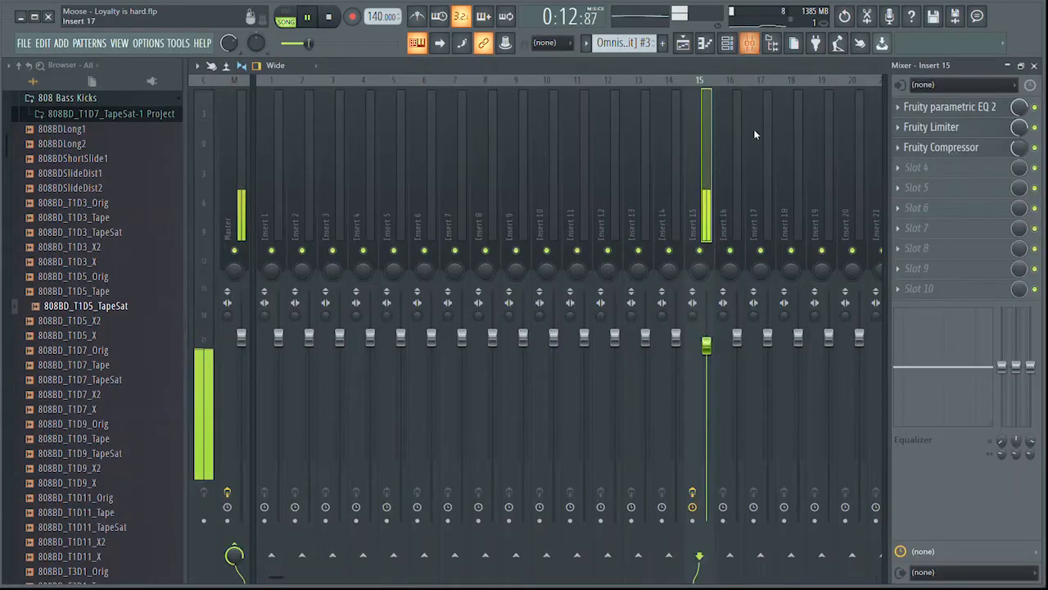
{"action": "left_click", "coordinate": [747, 49]}
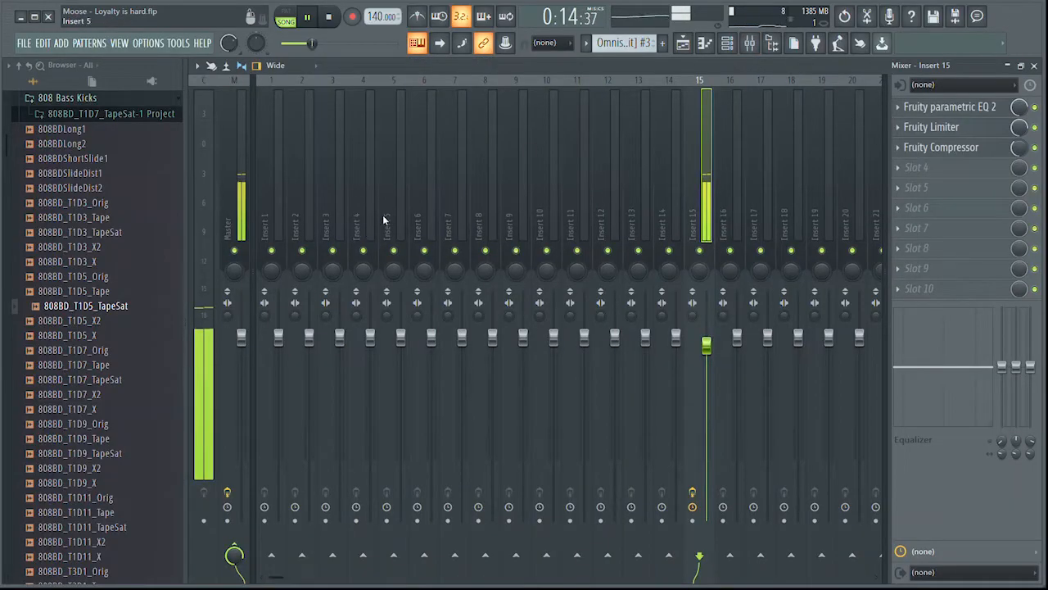
{"action": "left_click", "coordinate": [727, 45]}
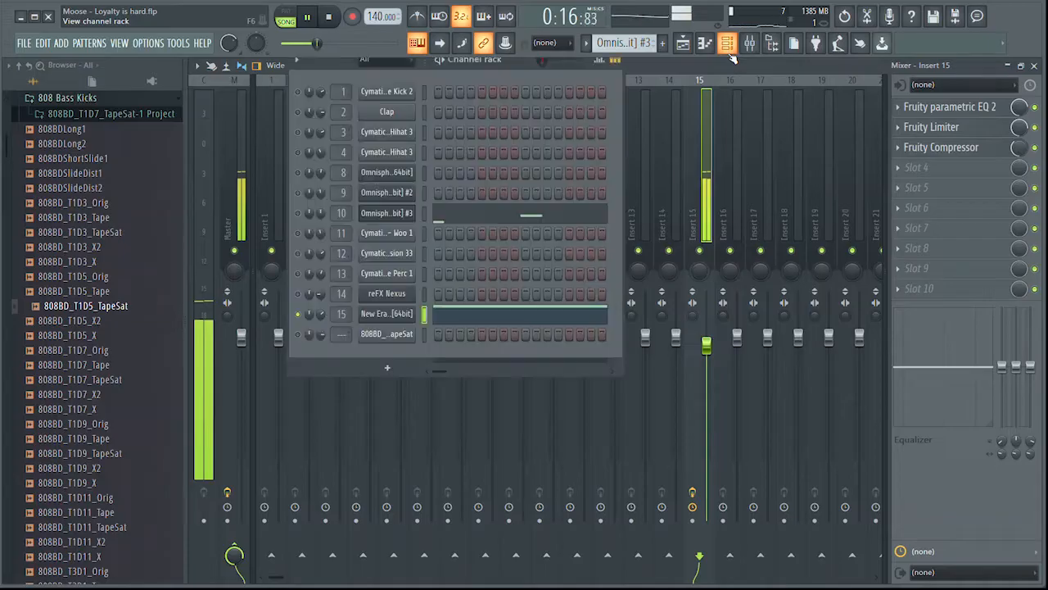
{"action": "left_click", "coordinate": [386, 91]}
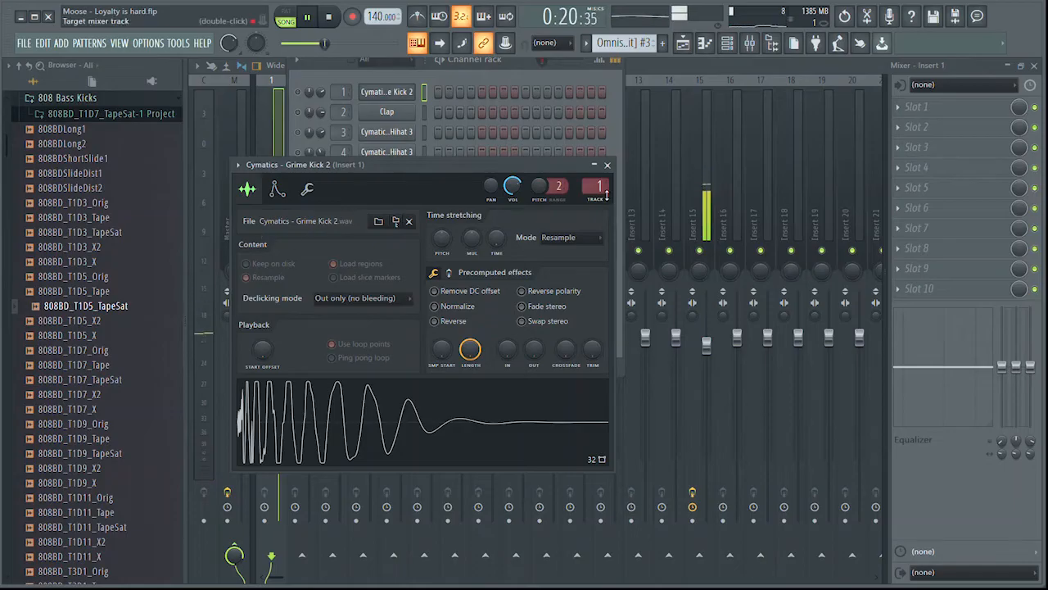
Compare the kick and 808 levels in the mixer with the channel rack hidden, mute Insert 1 and select Insert 15.
{"action": "left_click", "coordinate": [727, 43]}
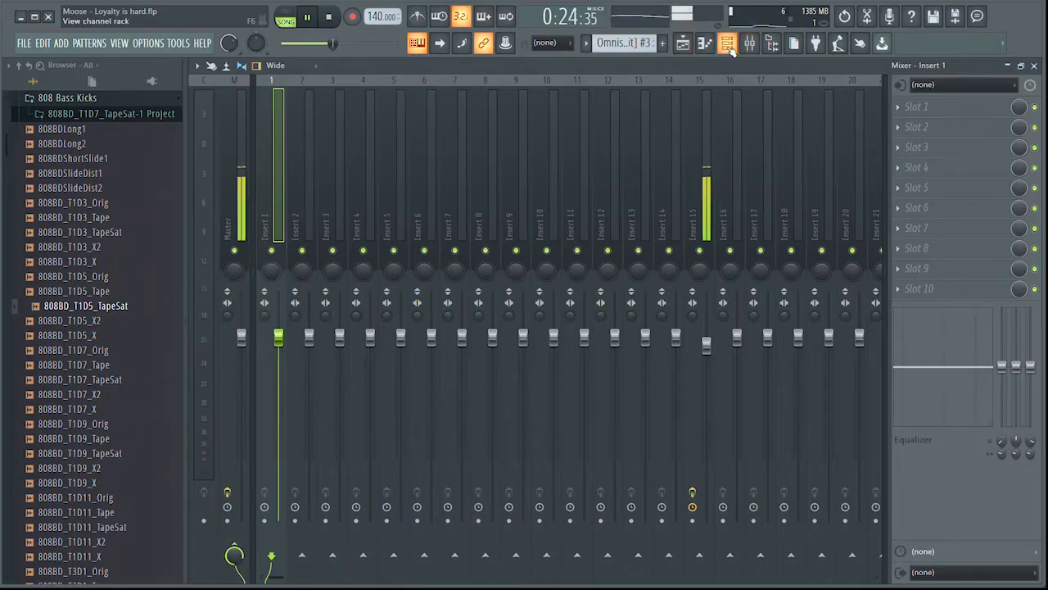
{"action": "key", "text": "F6"}
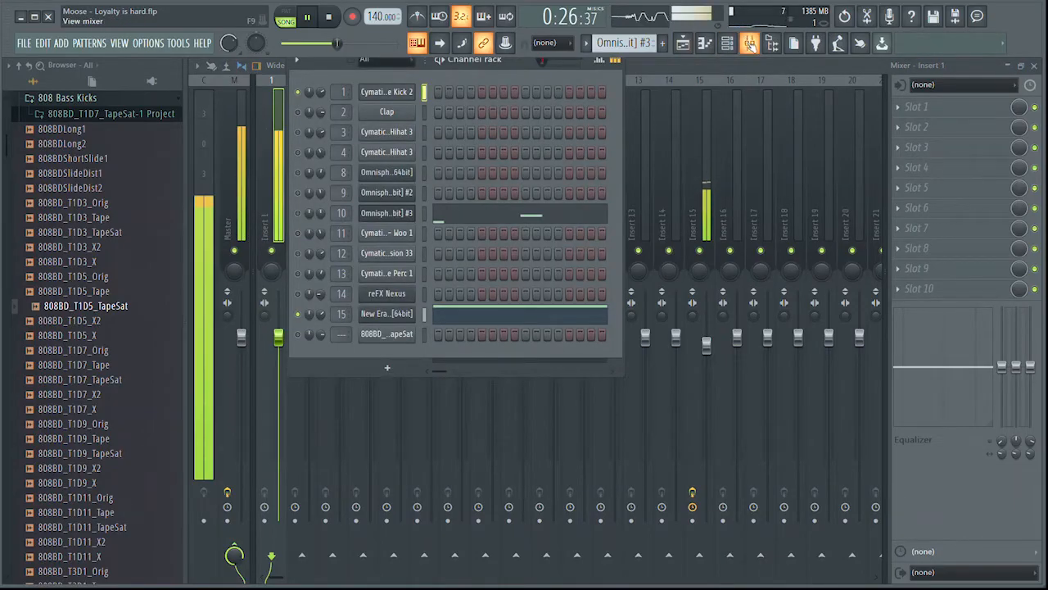
{"action": "key", "text": "F6"}
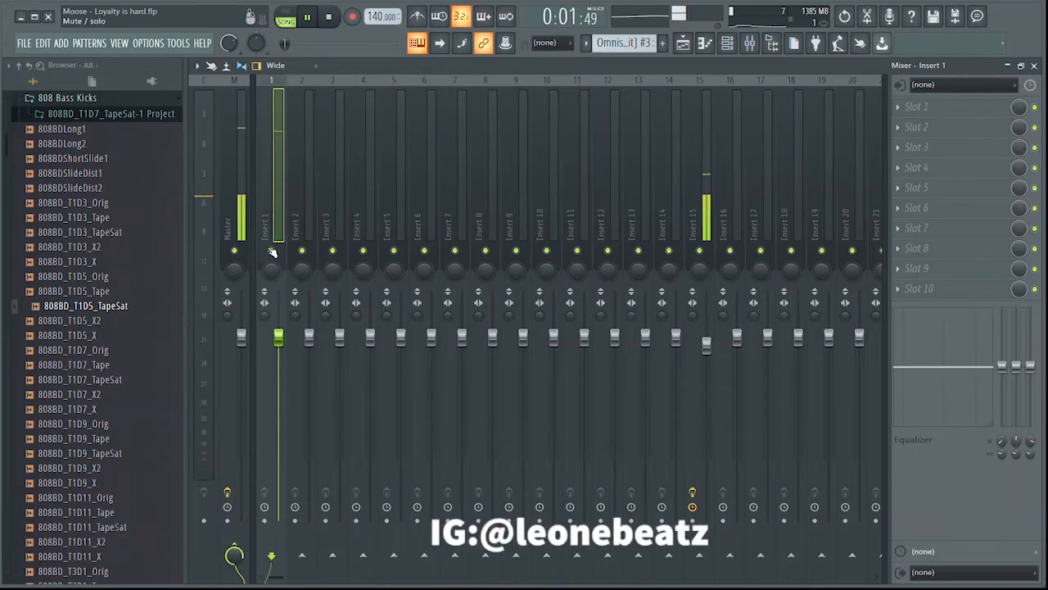
{"action": "left_click", "coordinate": [707, 220]}
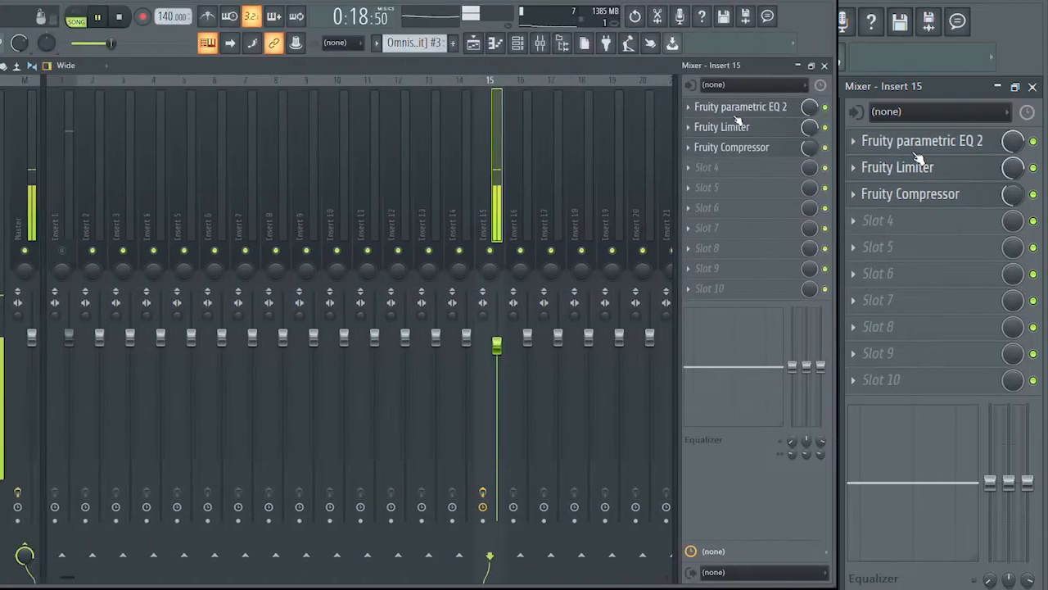
Bypass the Fruity parametric EQ 2, Fruity Limiter and Fruity Compressor on Insert 15.
{"action": "left_click", "coordinate": [916, 149]}
{"action": "left_click", "coordinate": [916, 149]}
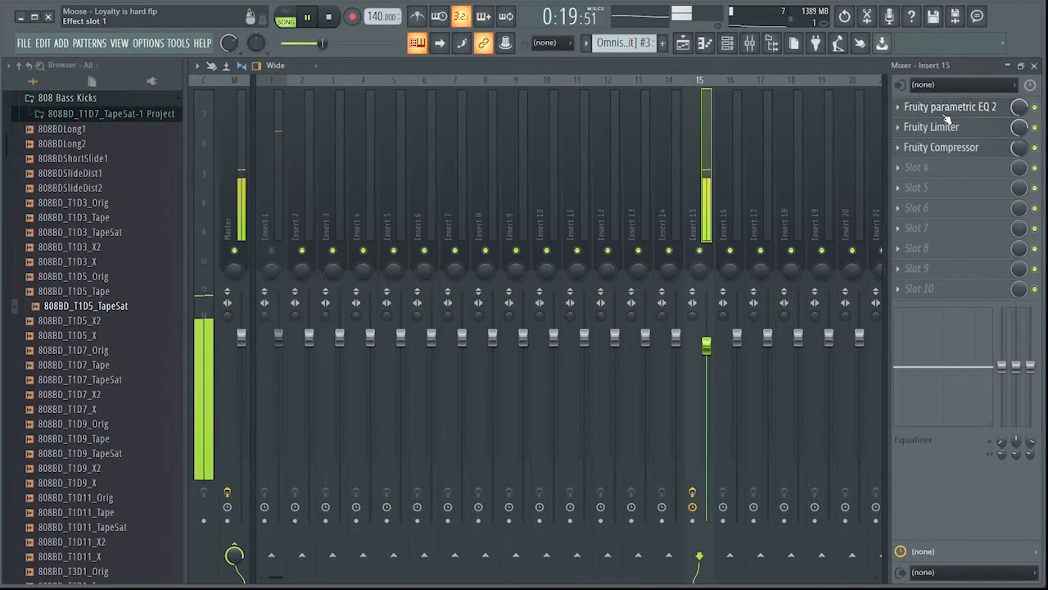
{"action": "left_click", "coordinate": [1034, 107]}
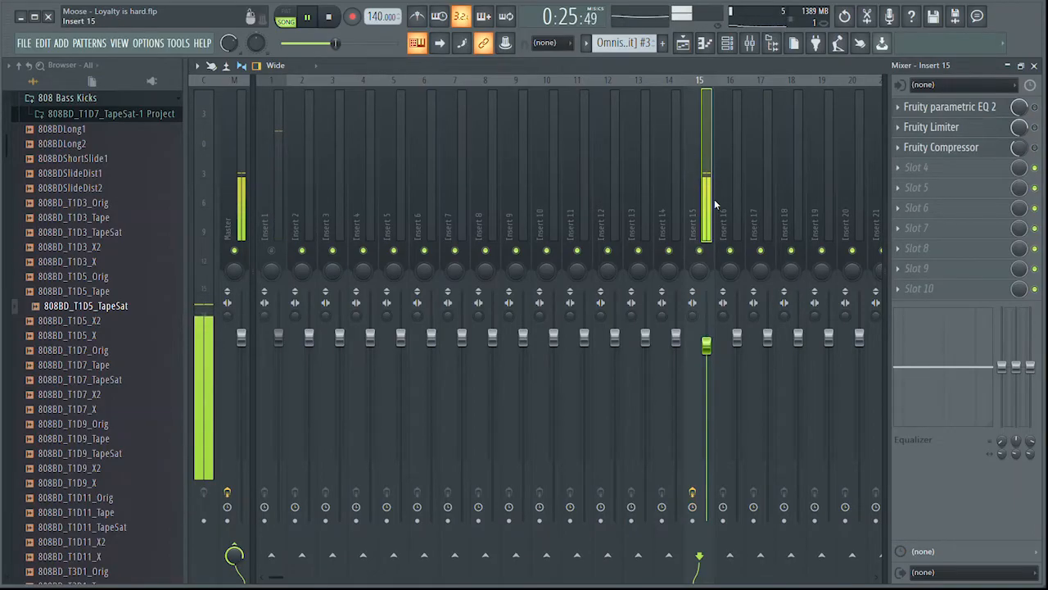
Show the Fruity parametric EQ 2 curve on Insert 15, re-enable the effect and close its window.
{"action": "left_click", "coordinate": [915, 115]}
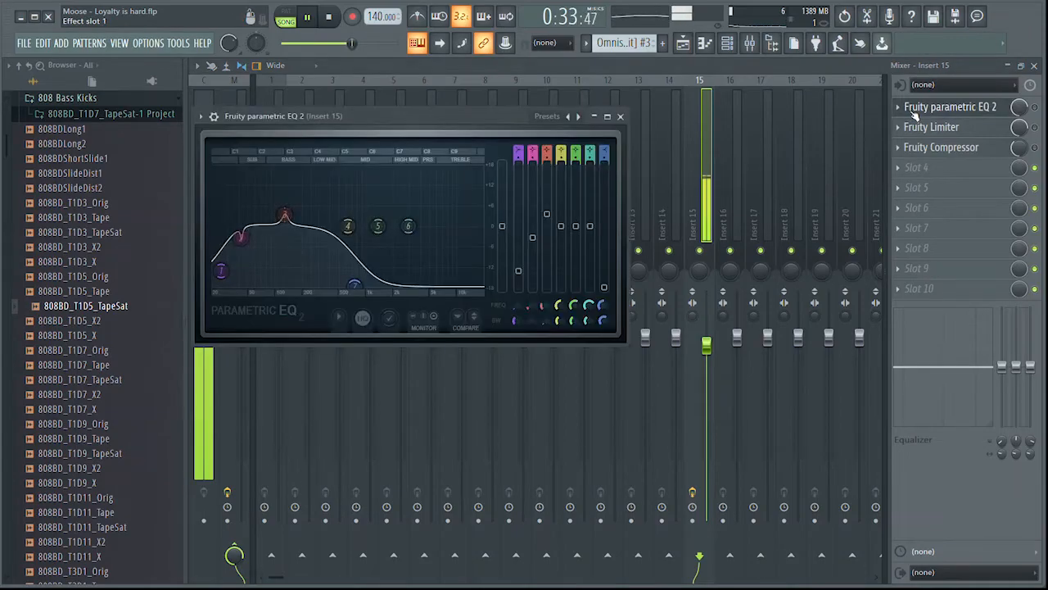
{"action": "left_click", "coordinate": [1036, 108]}
{"action": "left_click", "coordinate": [621, 116]}
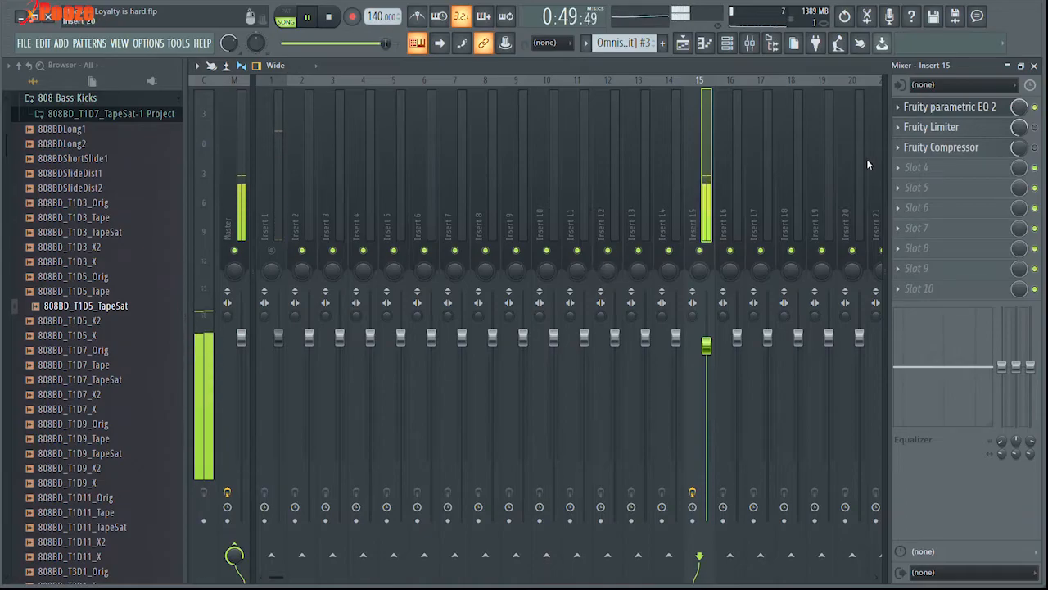
Reopen the EQ, try the band 7 high shelf at 962 Hz and flat at 3569 Hz, and return it to a deep cut below 1 kHz.
{"action": "left_click", "coordinate": [928, 114]}
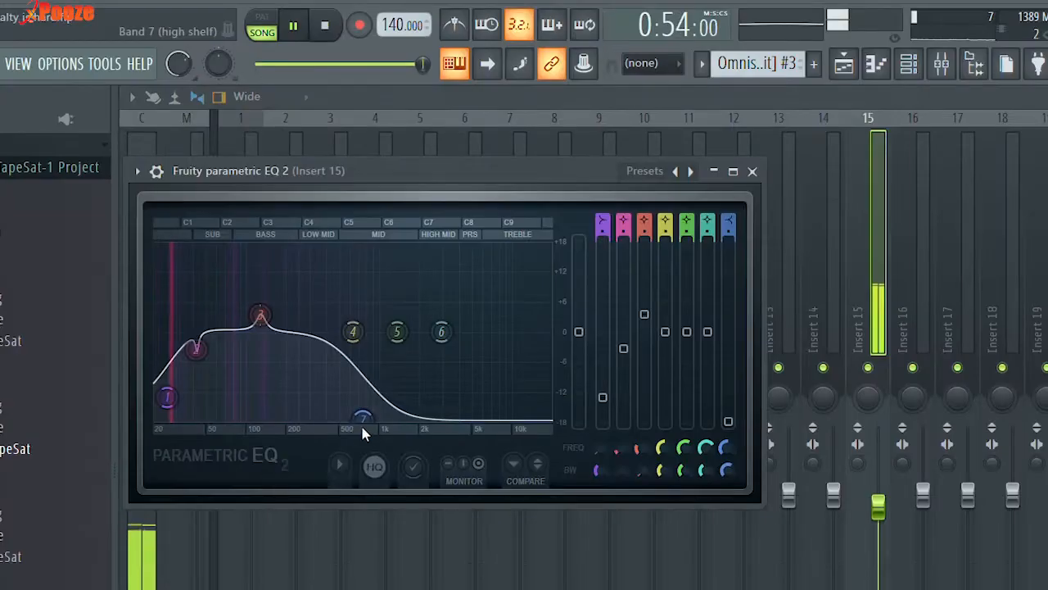
{"action": "mouse_move", "coordinate": [356, 288]}
{"action": "mouse_move", "coordinate": [376, 420]}
{"action": "left_mouse_down"}
{"action": "mouse_move", "coordinate": [451, 363]}
{"action": "mouse_move", "coordinate": [375, 419]}
{"action": "left_mouse_up"}
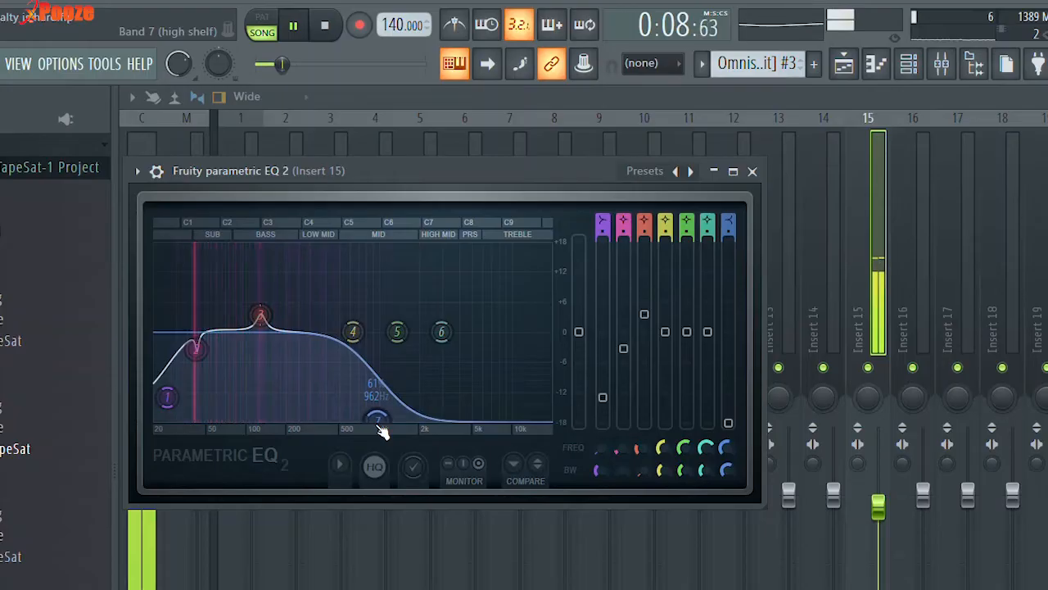
{"action": "left_click_drag", "start_coordinate": [378, 421], "coordinate": [452, 332]}
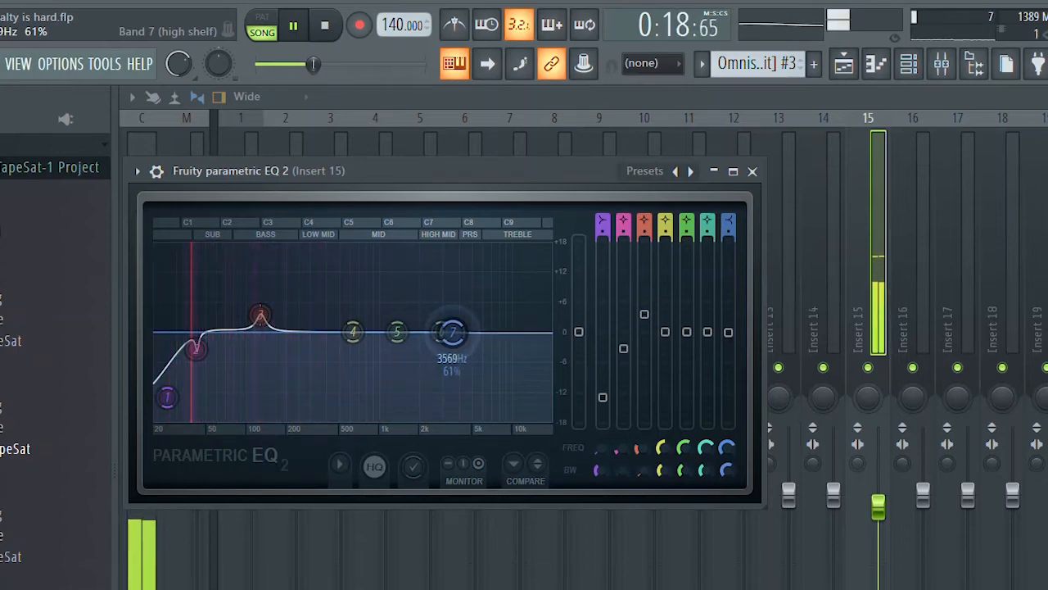
{"action": "left_click_drag", "start_coordinate": [451, 332], "coordinate": [366, 418]}
Raise the EQ's band 3 bass peak slightly, audition the equalized 808 from the start and close the EQ.
{"action": "left_click_drag", "start_coordinate": [260, 314], "coordinate": [263, 309]}
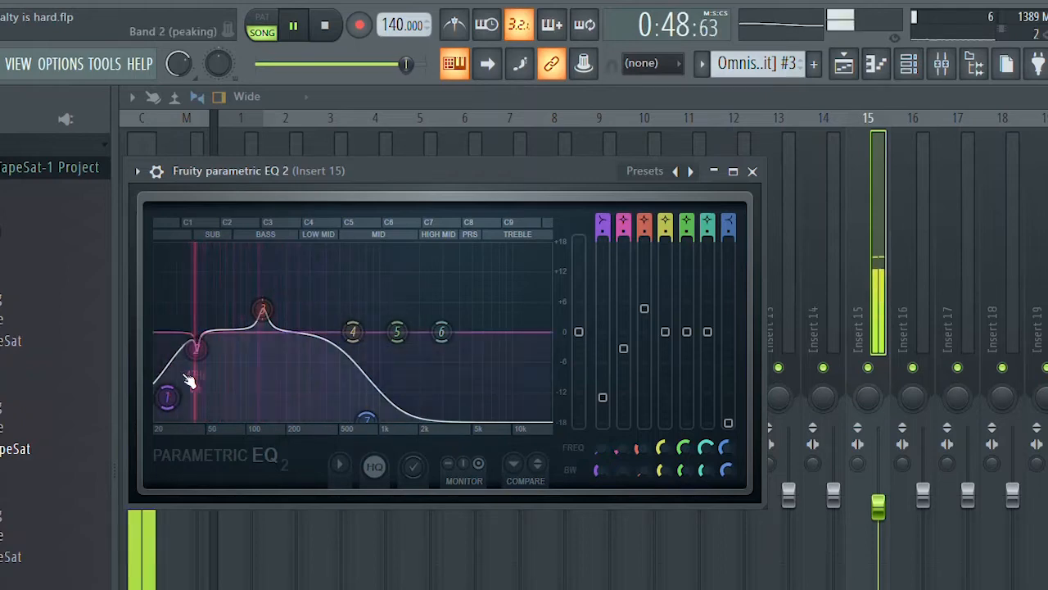
{"action": "key", "text": "space"}
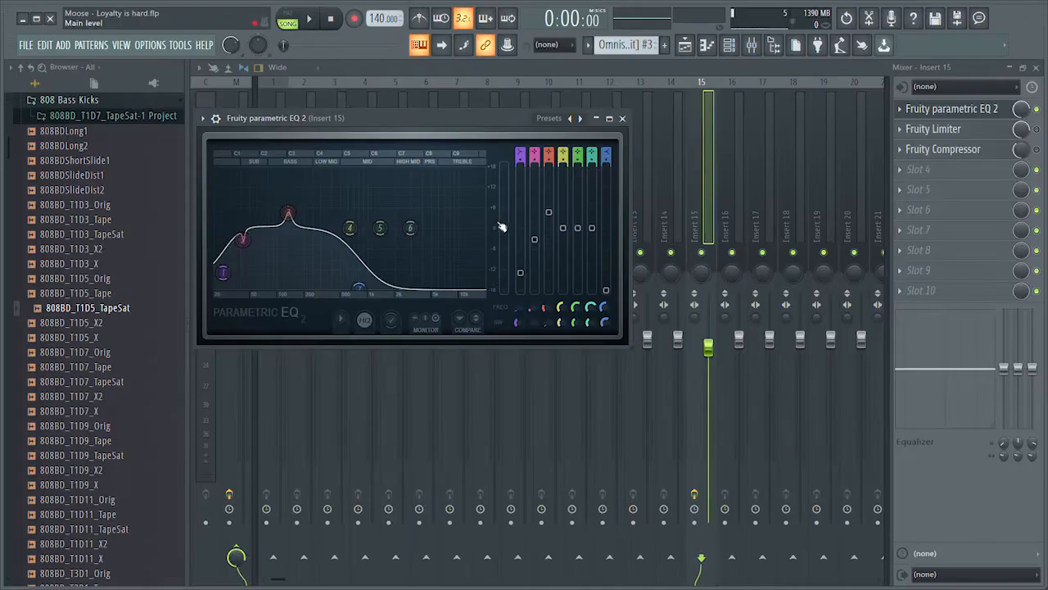
{"action": "key", "text": "space"}
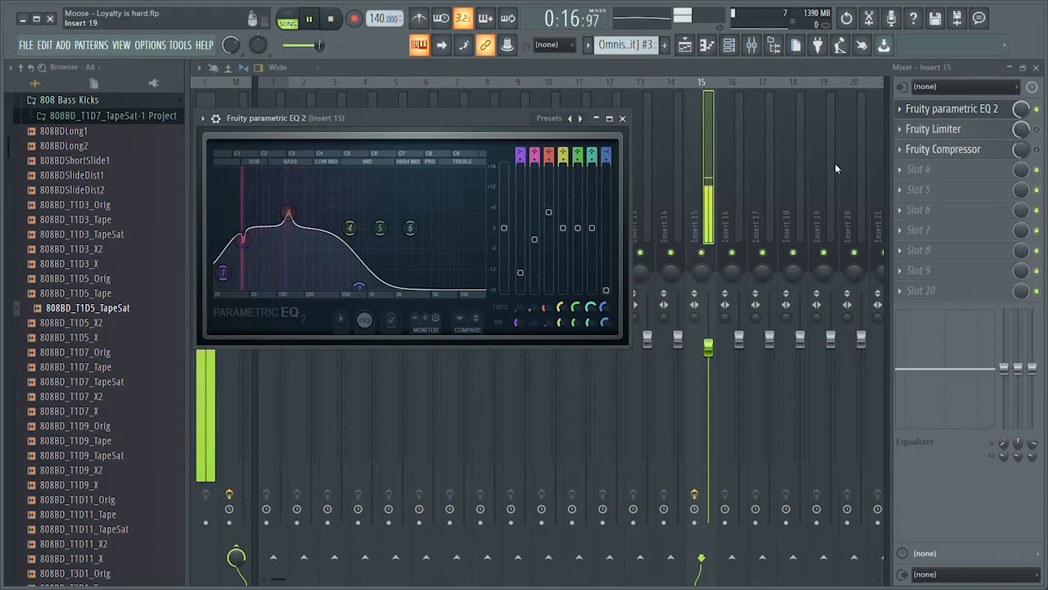
{"action": "left_click", "coordinate": [620, 118]}
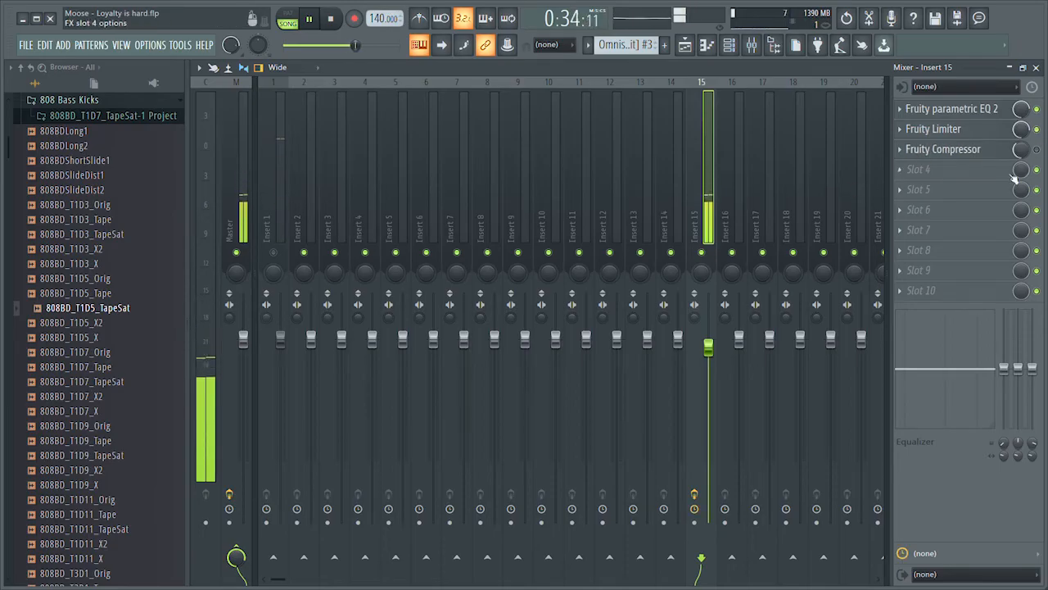
Examine the Fruity Compressor and Fruity Limiter settings on Insert 15 during playback and close both windows.
{"action": "left_click", "coordinate": [975, 151]}
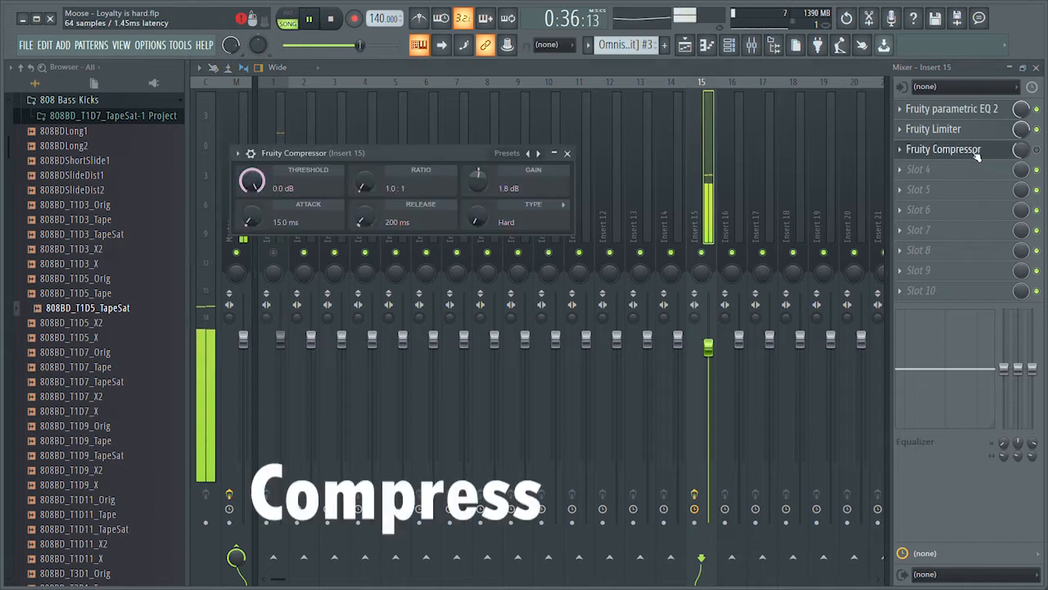
{"action": "left_click", "coordinate": [951, 147]}
{"action": "left_click", "coordinate": [942, 129]}
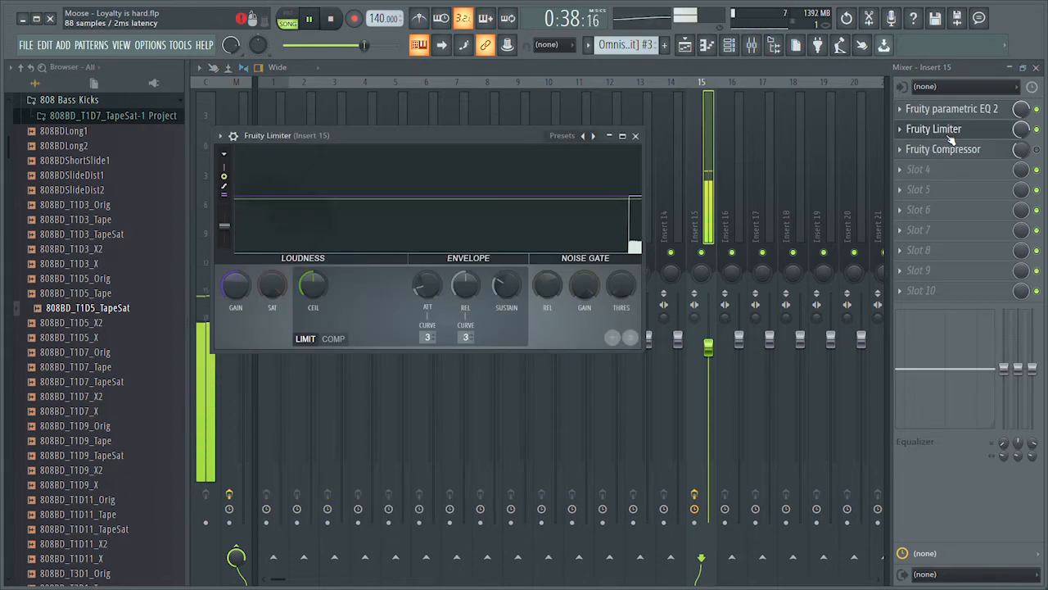
{"action": "left_click", "coordinate": [636, 137]}
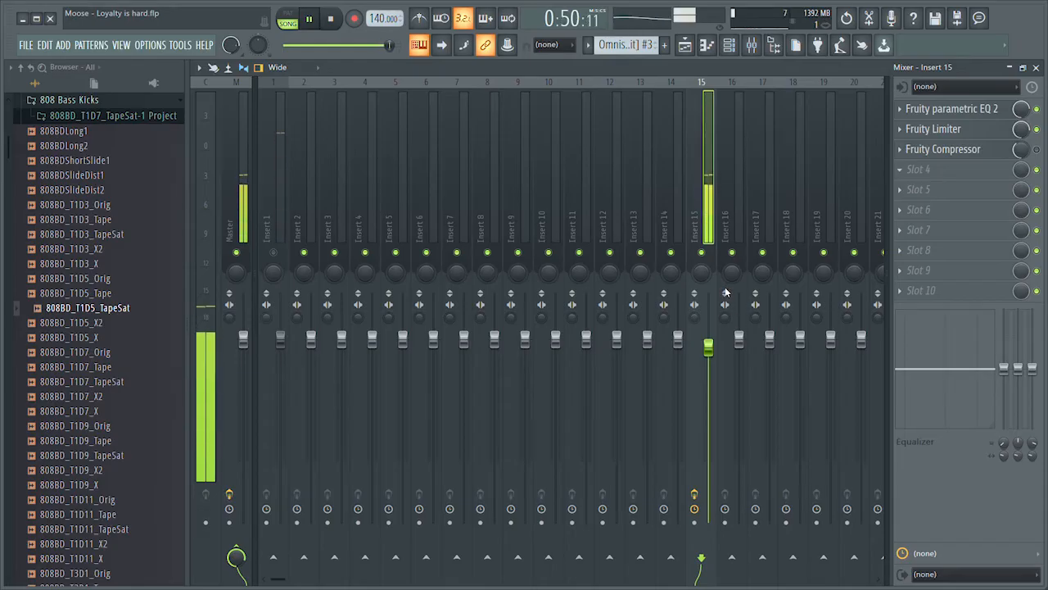
Re-enable the Fruity Compressor on Insert 15, set its gain to 4.0 dB and close it.
{"action": "left_click", "coordinate": [975, 151]}
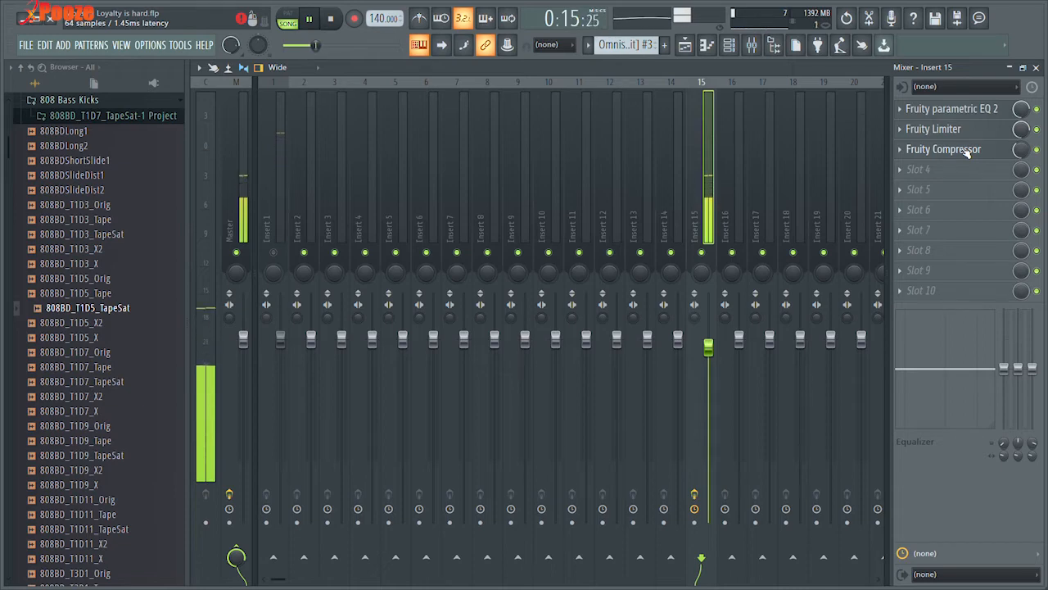
{"action": "left_click", "coordinate": [942, 154]}
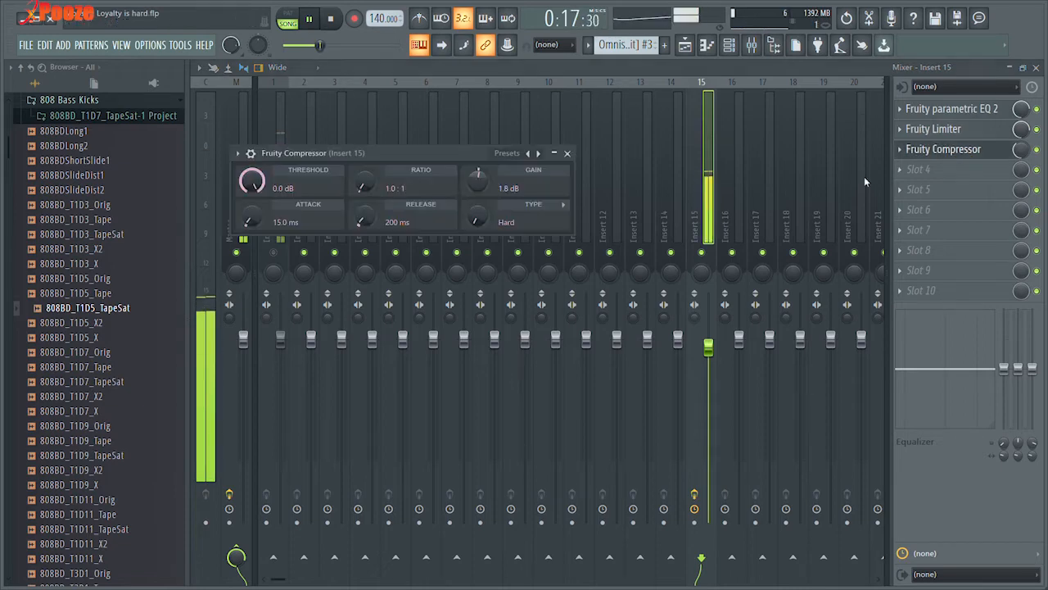
{"action": "left_click_drag", "start_coordinate": [471, 181], "coordinate": [471, 155]}
{"action": "left_click_drag", "start_coordinate": [559, 141], "coordinate": [560, 153]}
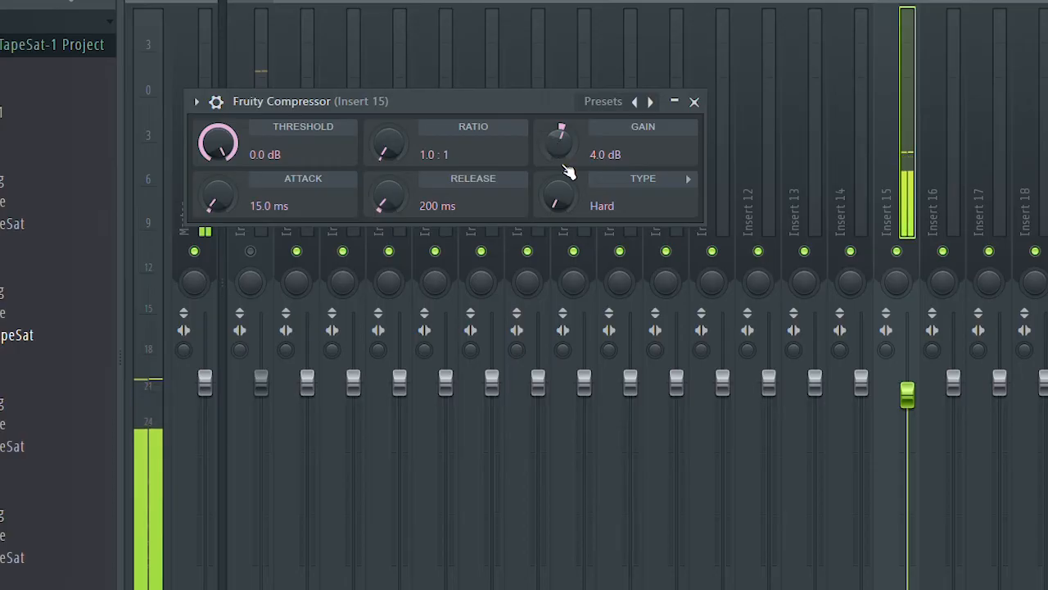
{"action": "left_click", "coordinate": [693, 100]}
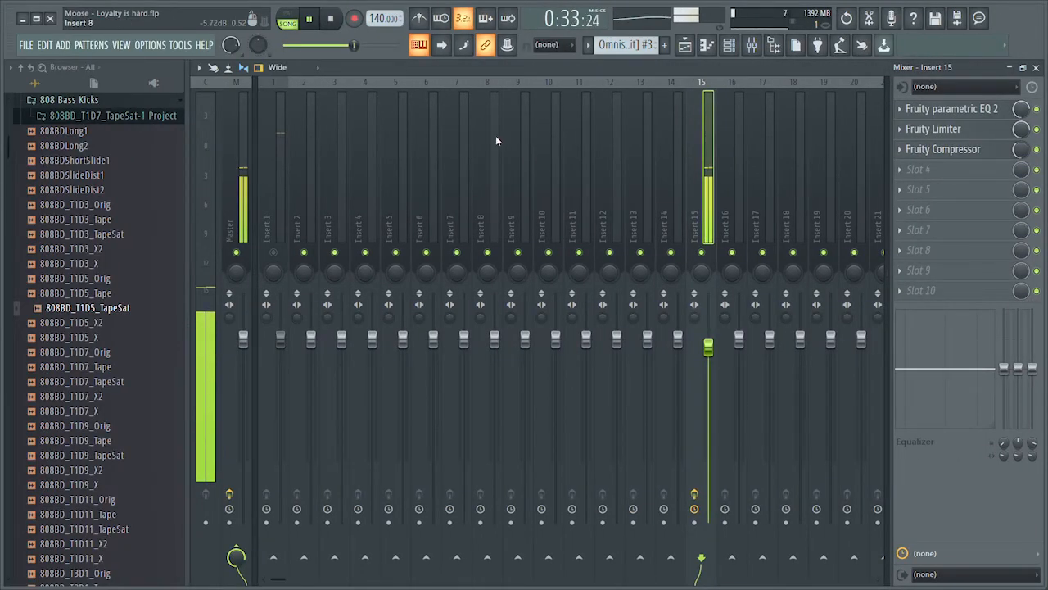
Unmute Insert 1, raise the Insert 15 fader slightly to line up with the neighbouring tracks and close the mixer.
{"action": "left_click", "coordinate": [274, 253]}
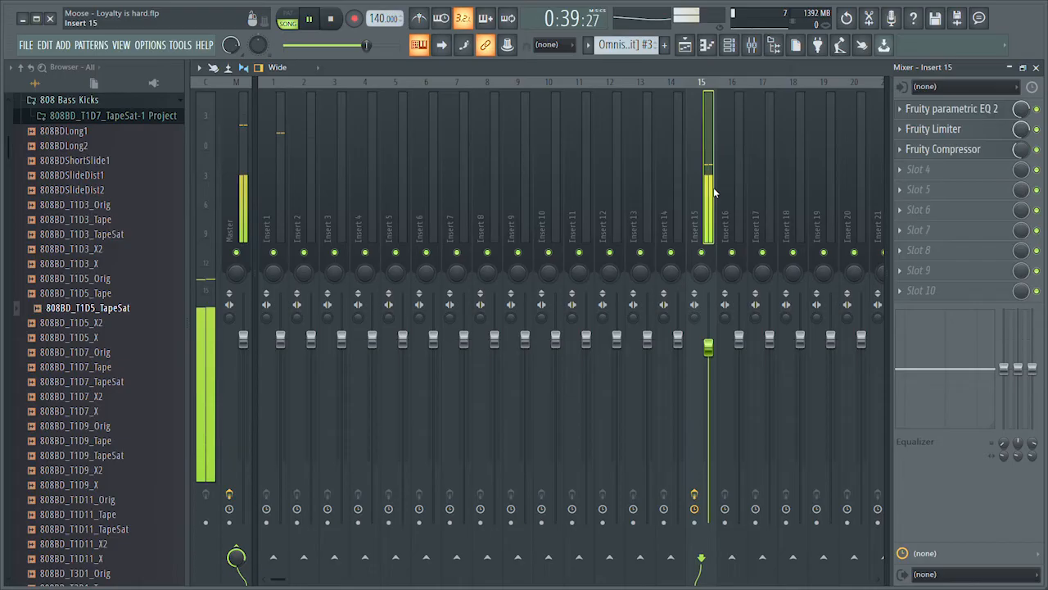
{"action": "left_click_drag", "start_coordinate": [718, 339], "coordinate": [718, 331]}
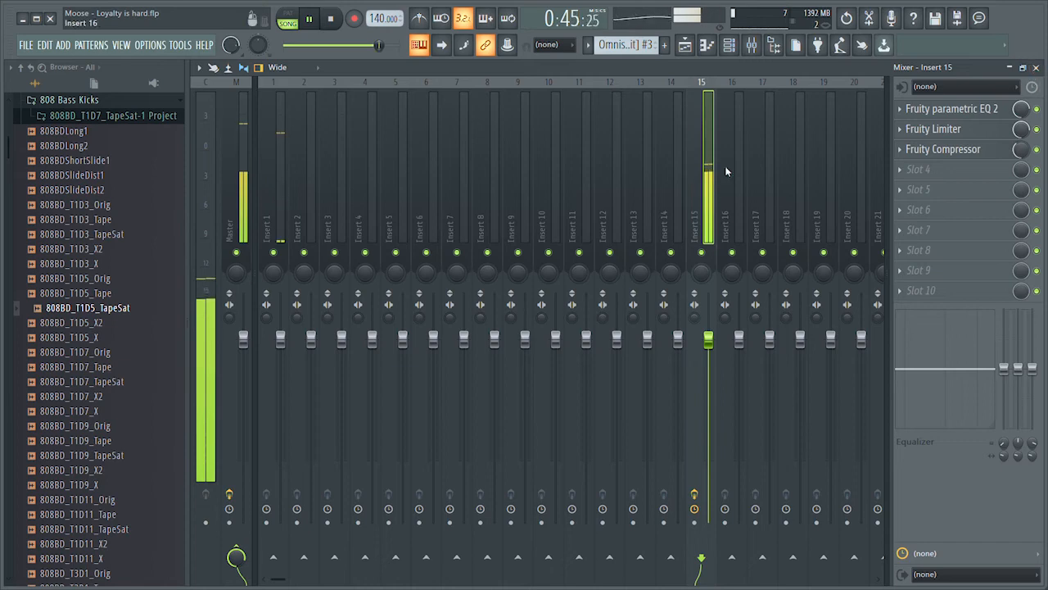
{"action": "left_click", "coordinate": [1036, 68]}
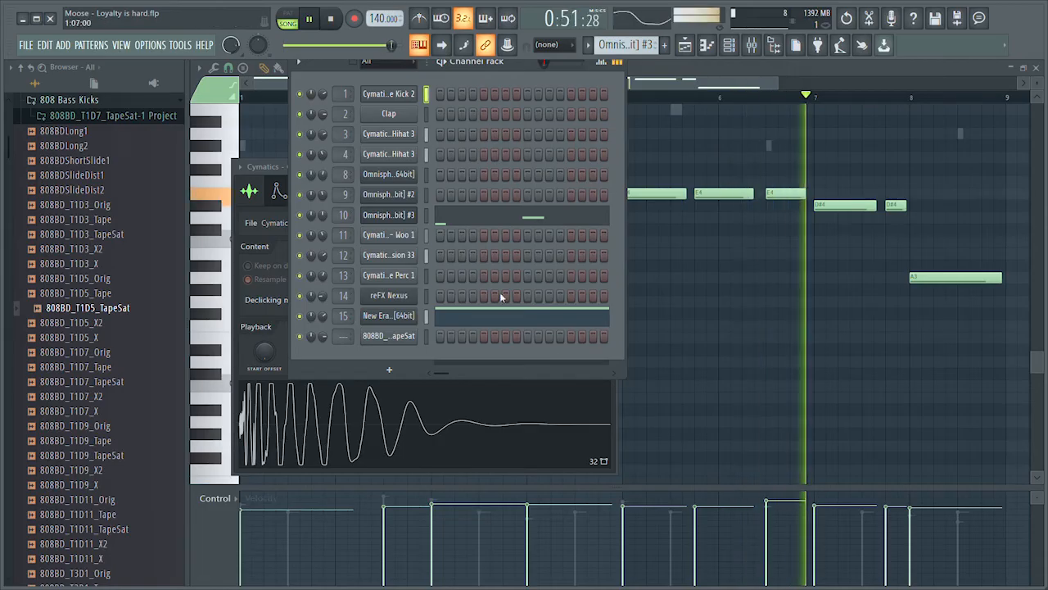
Replay the full beat, view the New Era 808 module, and listen with its channel muted before stopping playback.
{"action": "left_click", "coordinate": [338, 25]}
{"action": "key", "text": "space"}
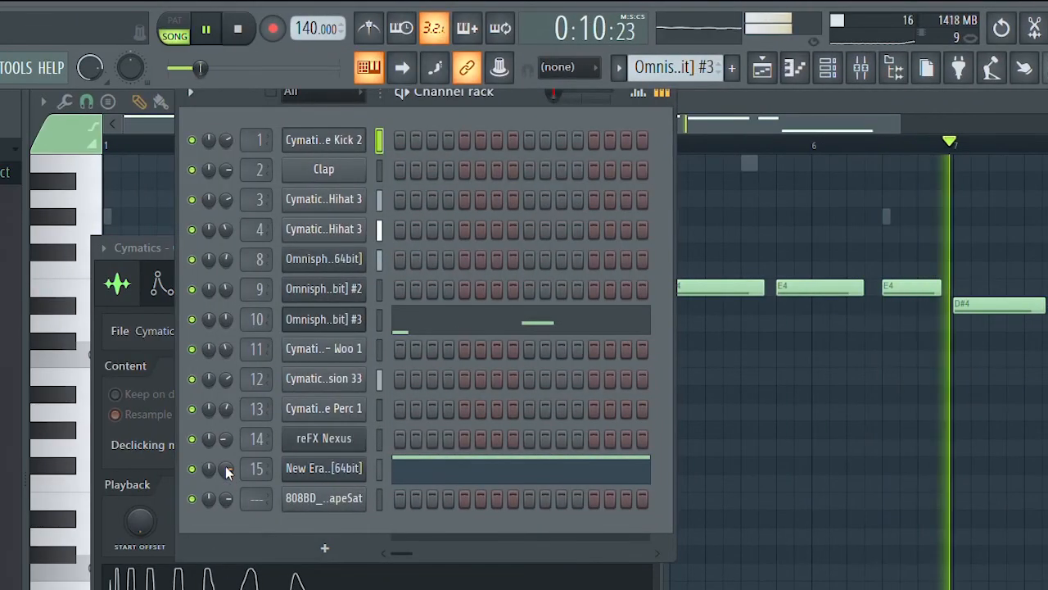
{"action": "left_click", "coordinate": [317, 471]}
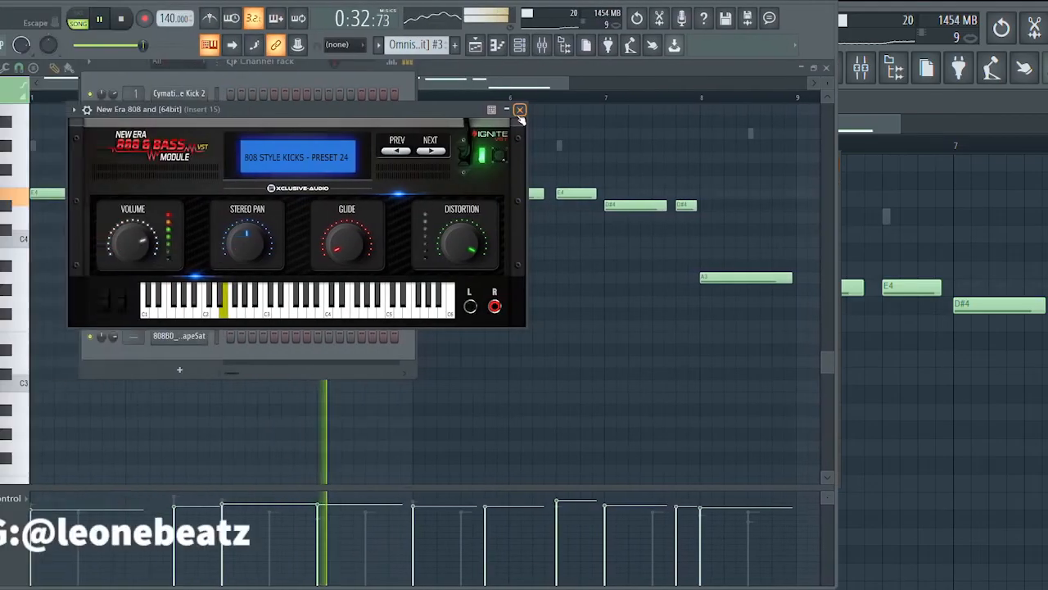
{"action": "left_click", "coordinate": [828, 162]}
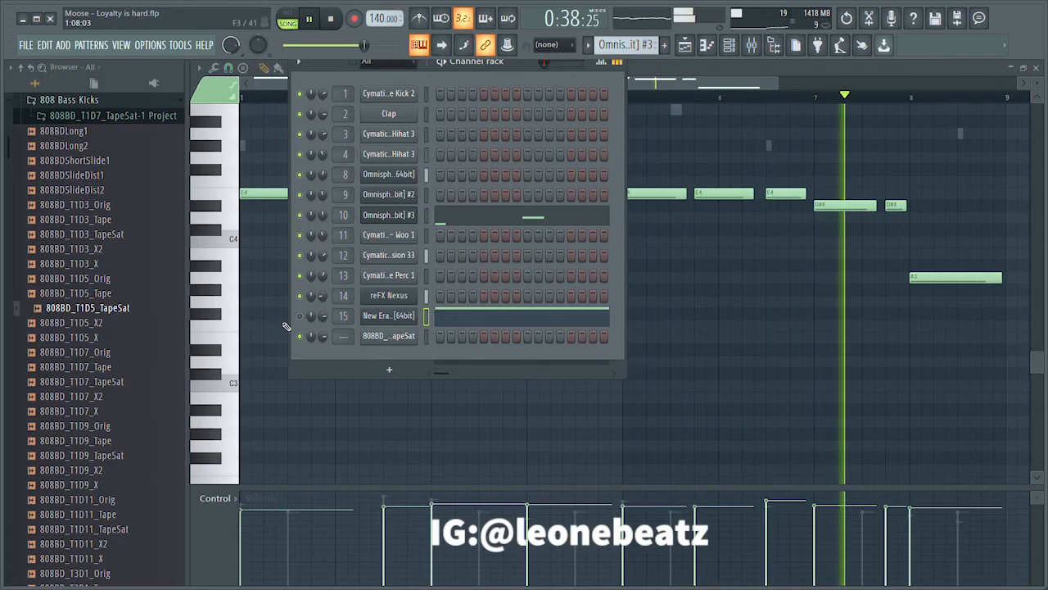
{"action": "key", "text": "space"}
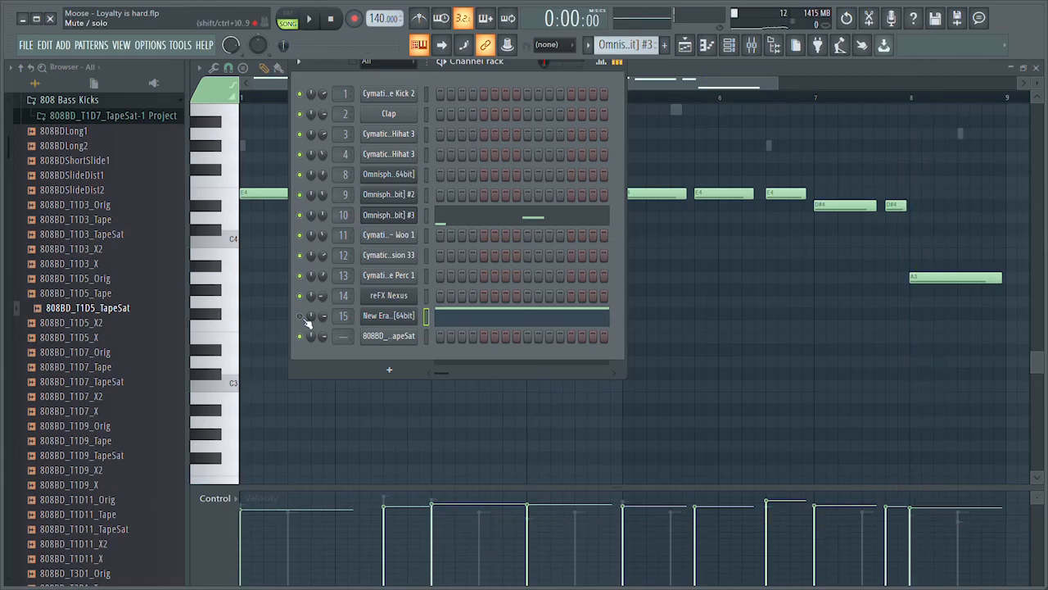
Play the beat with the 808, solo the New Era channel, unmute the Omnisphere #3 channel alongside it and stop playback.
{"action": "key", "text": "space"}
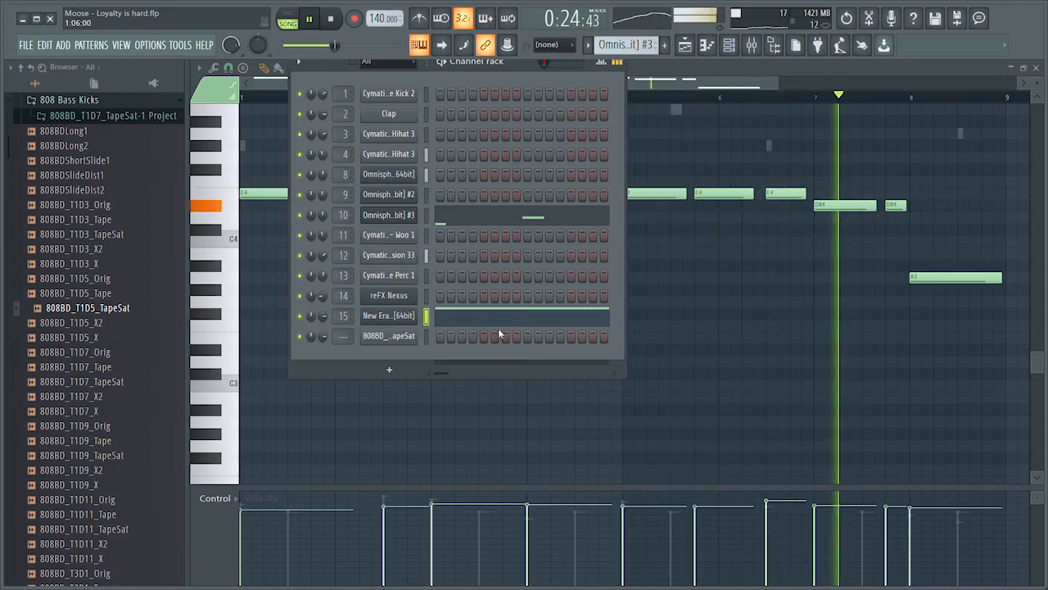
{"action": "right_click", "coordinate": [299, 317]}
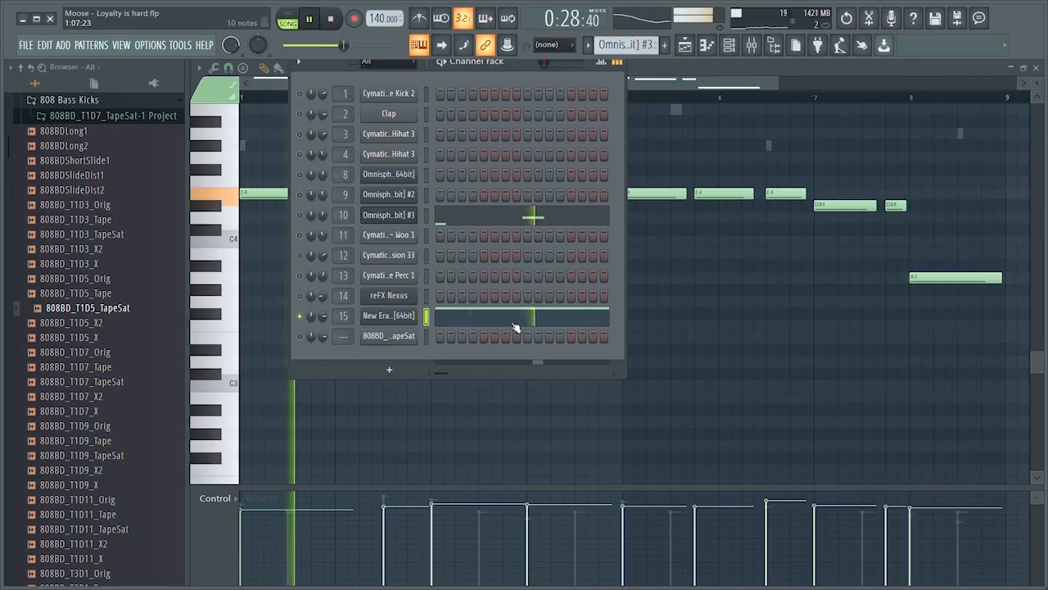
{"action": "left_click", "coordinate": [299, 215]}
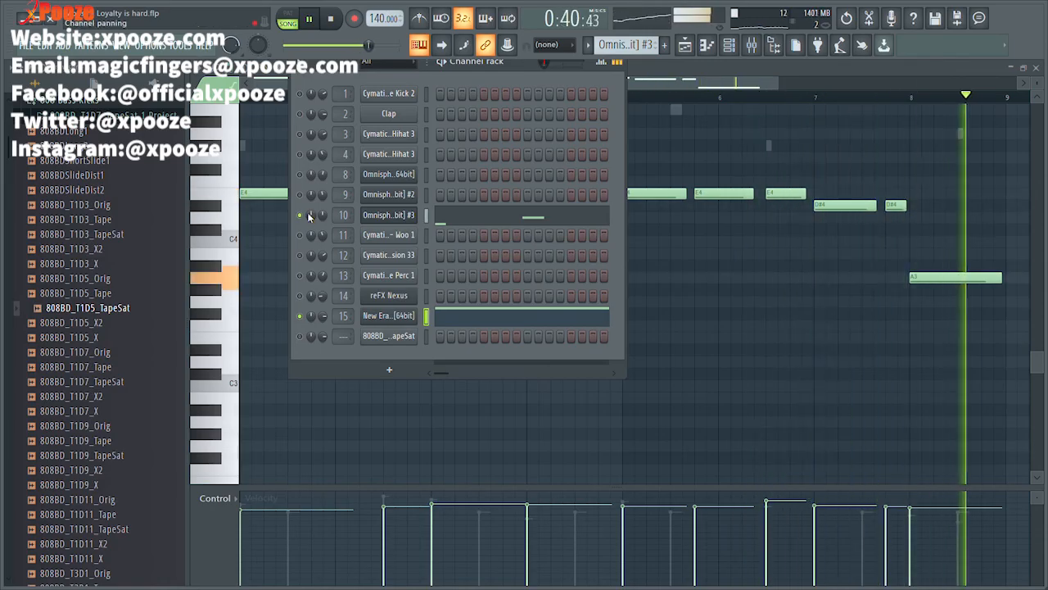
{"action": "key", "text": "space"}
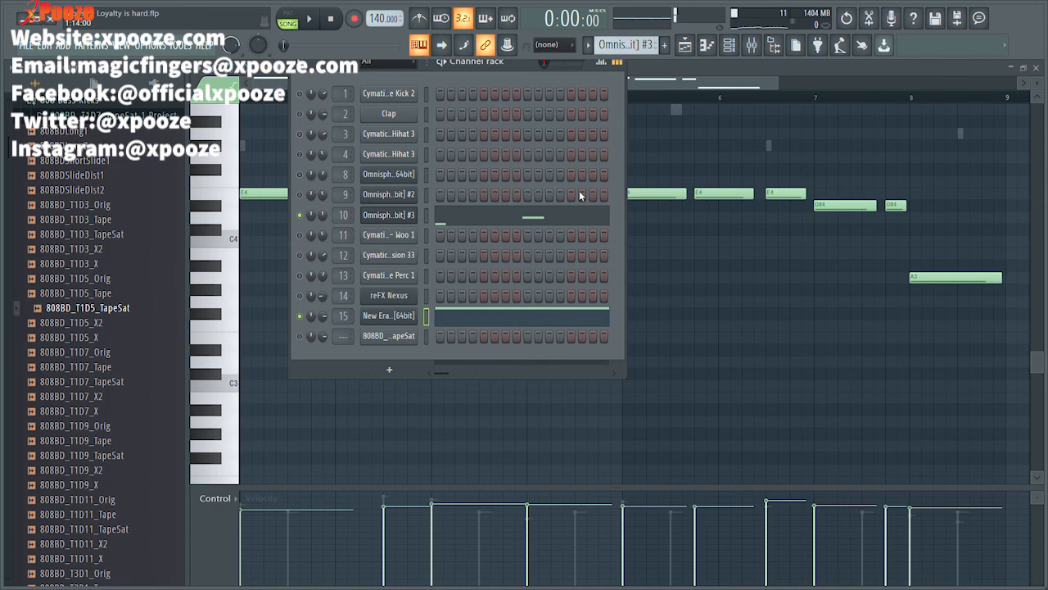